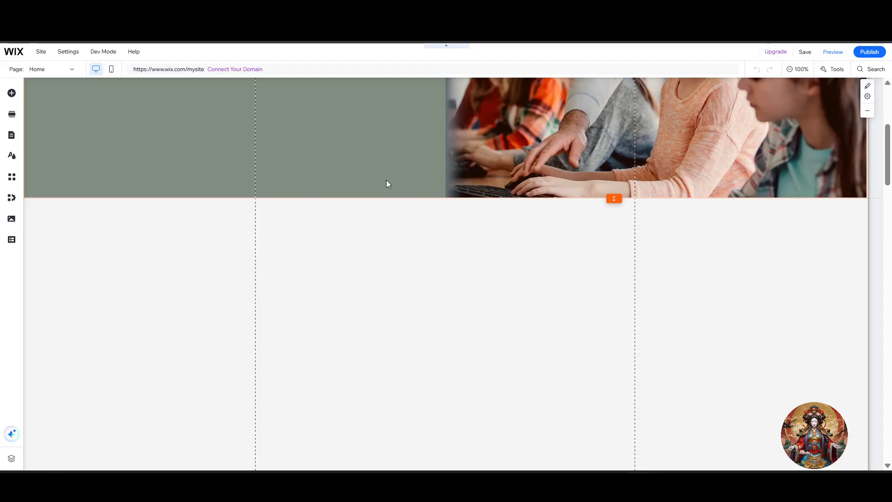
scroll(386, 180, "down", 3)
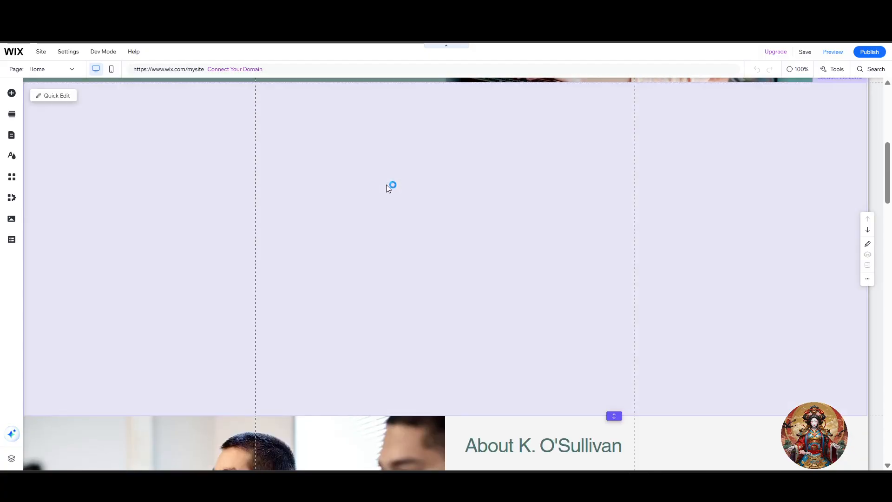
scroll(386, 186, "up", 6)
scroll(390, 192, "up", 2)
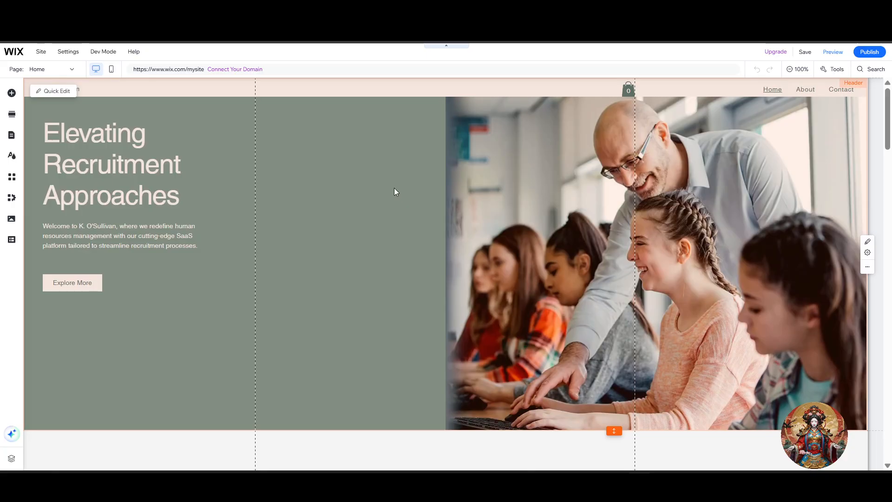
scroll(380, 202, "down", 4)
scroll(370, 219, "down", 4)
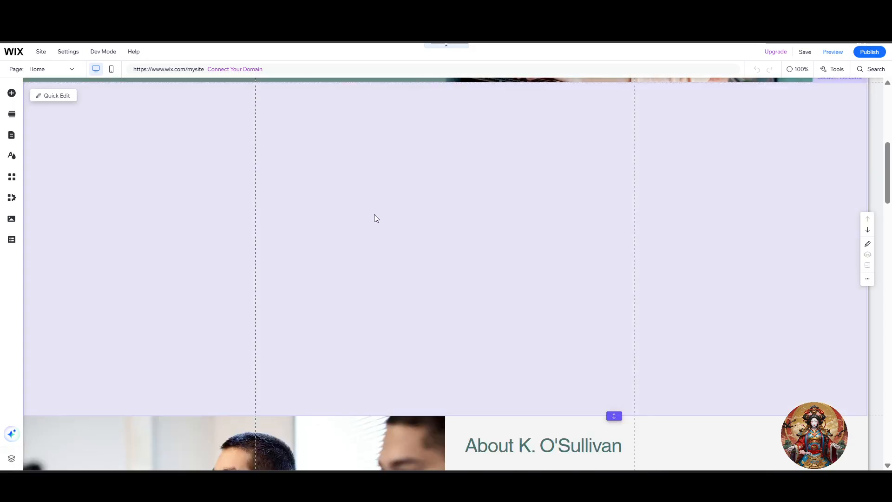
scroll(376, 214, "up", 8)
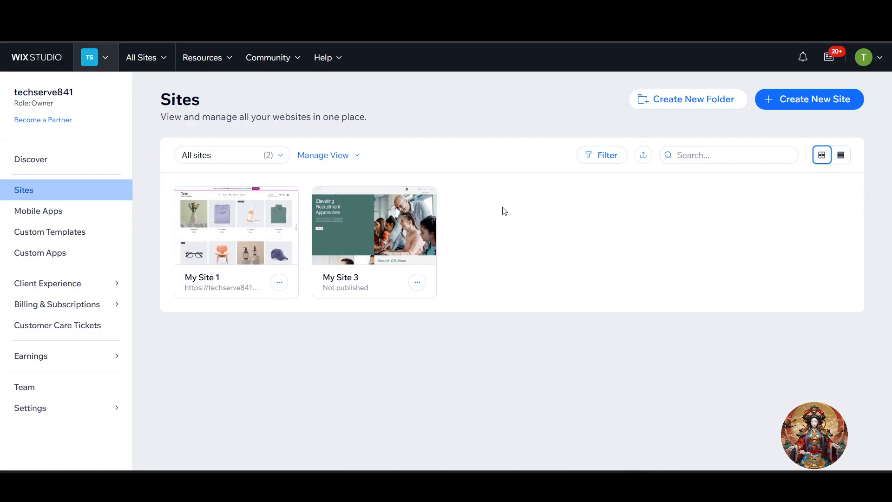
- Open My Site 3 from the Sites list and launch its design editor
mouse_move(373, 245)
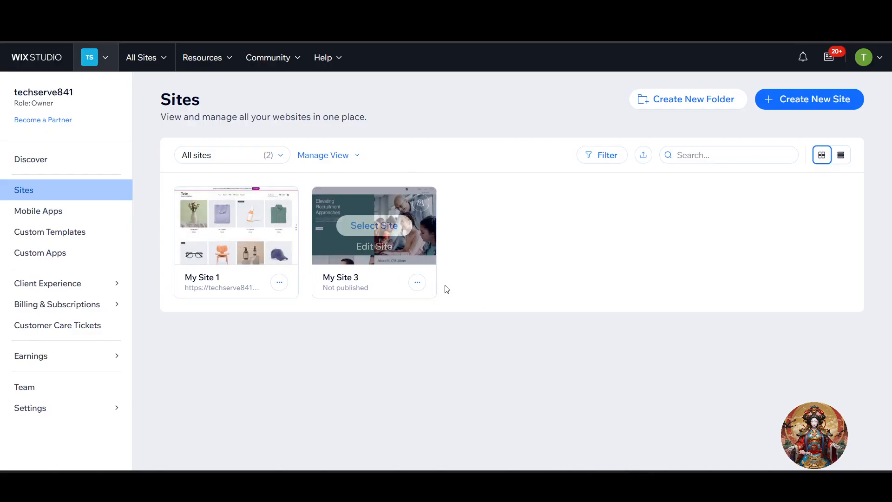
left_click(384, 251)
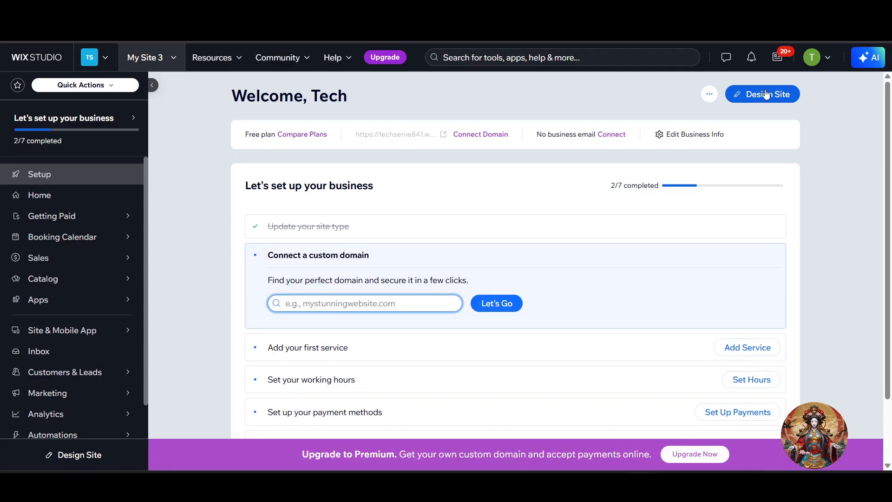
left_click(766, 94)
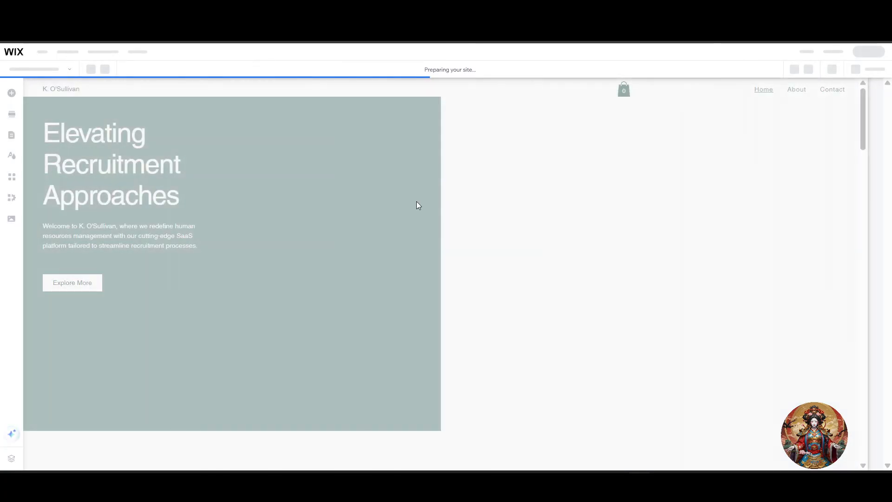
- Add a blank section to the Home page and move it down to just above the Client Testimonials section
scroll(411, 233, "down", 15)
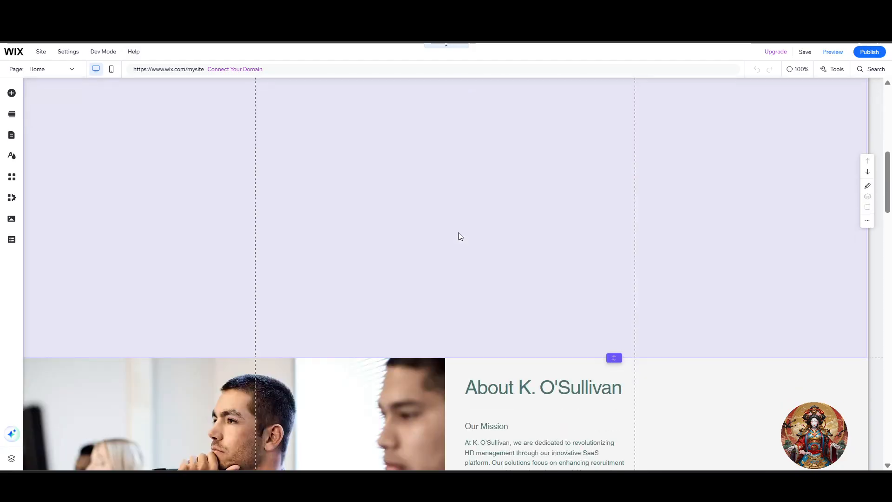
scroll(459, 239, "down", 15)
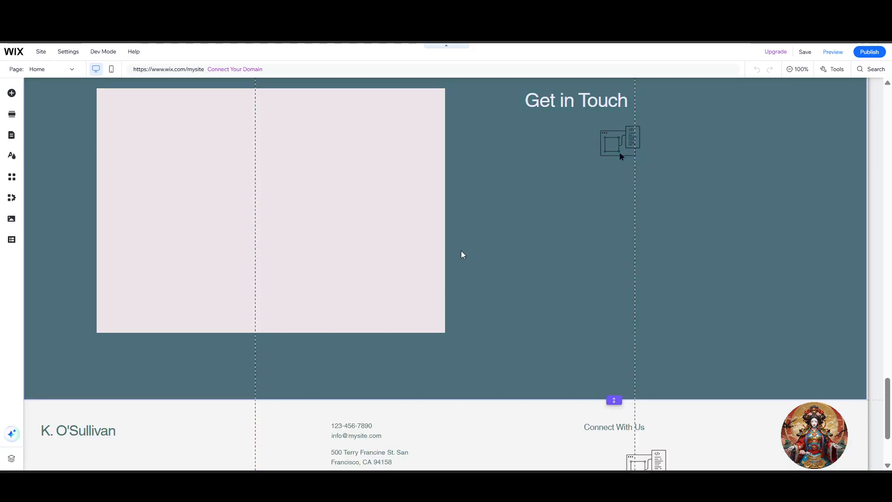
scroll(462, 253, "up", 10)
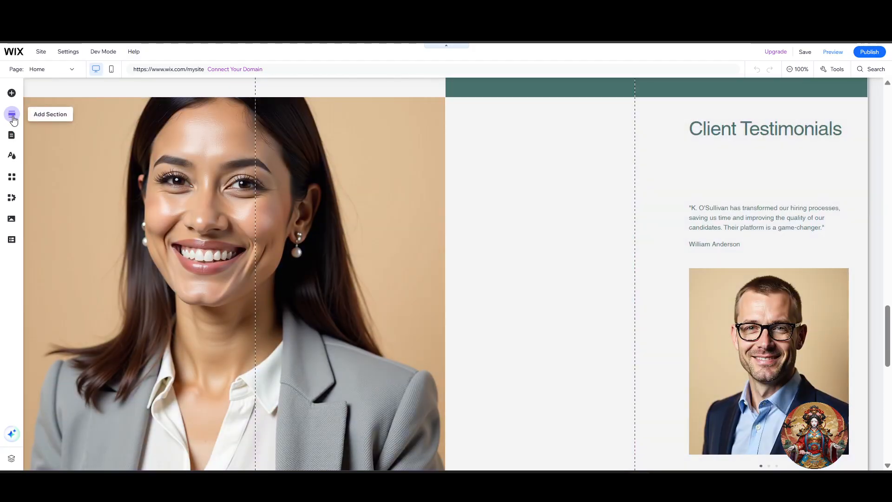
left_click(12, 116)
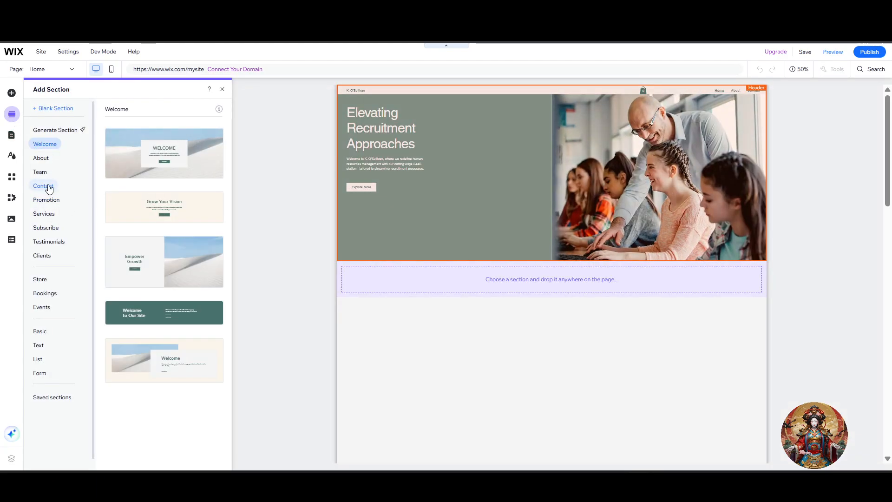
left_click(56, 111)
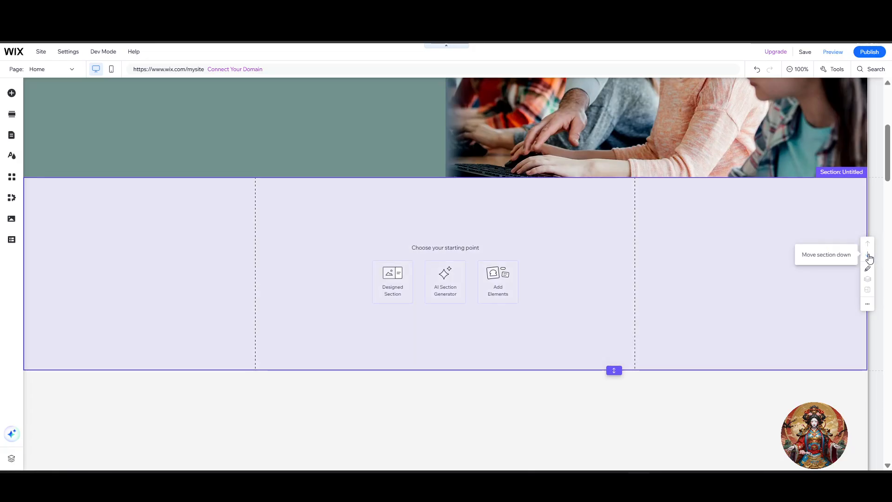
left_click(869, 254)
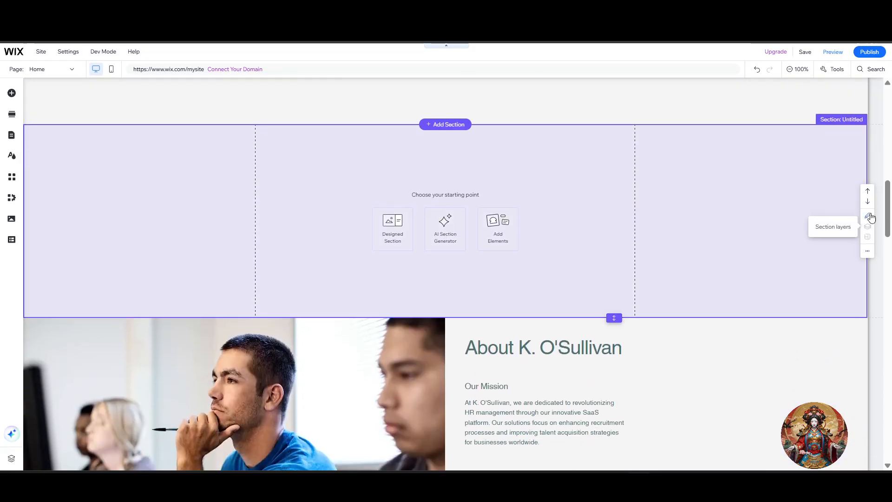
left_click(868, 203)
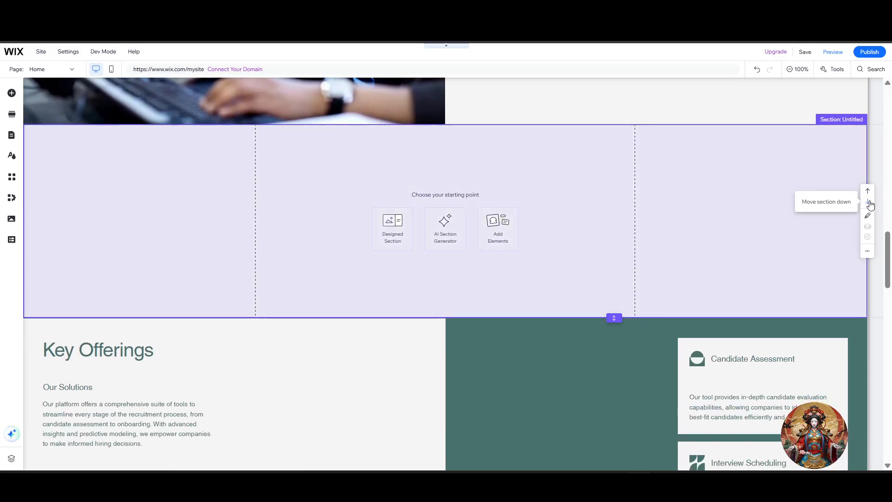
left_click(868, 201)
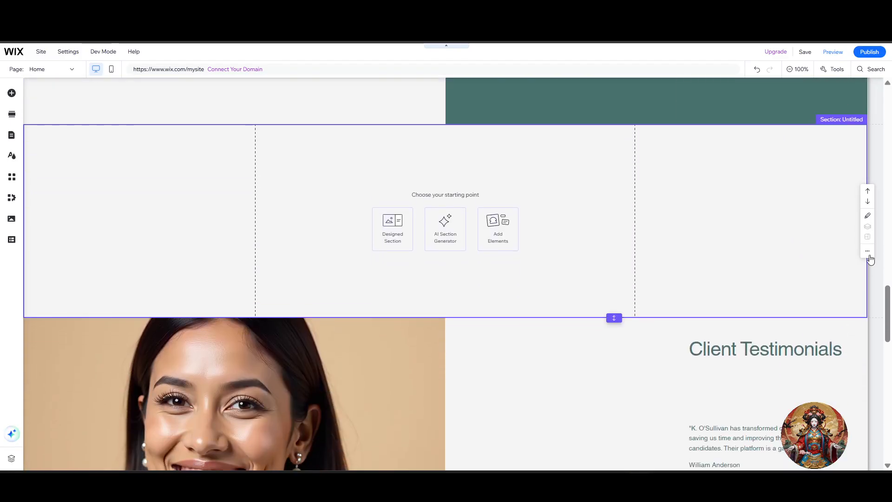
- Try to add an Online Store to the site through the blank section's Add Elements option
scroll(766, 208, "up", 1)
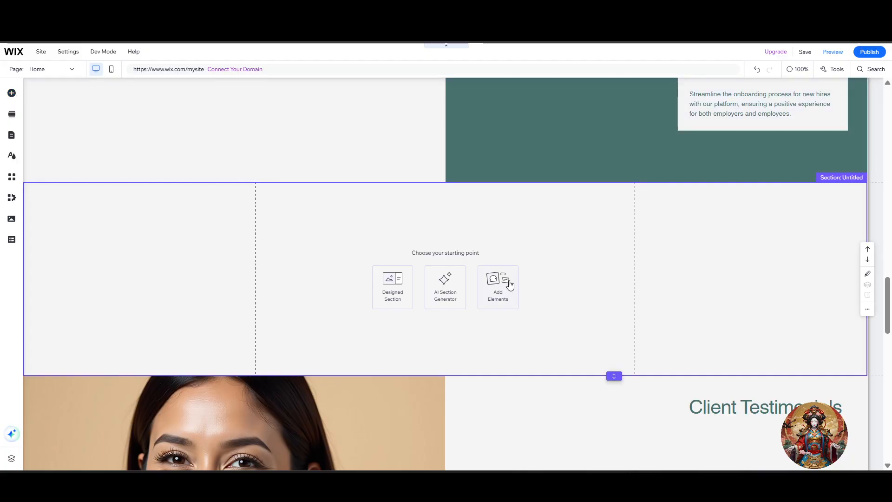
left_click(508, 291)
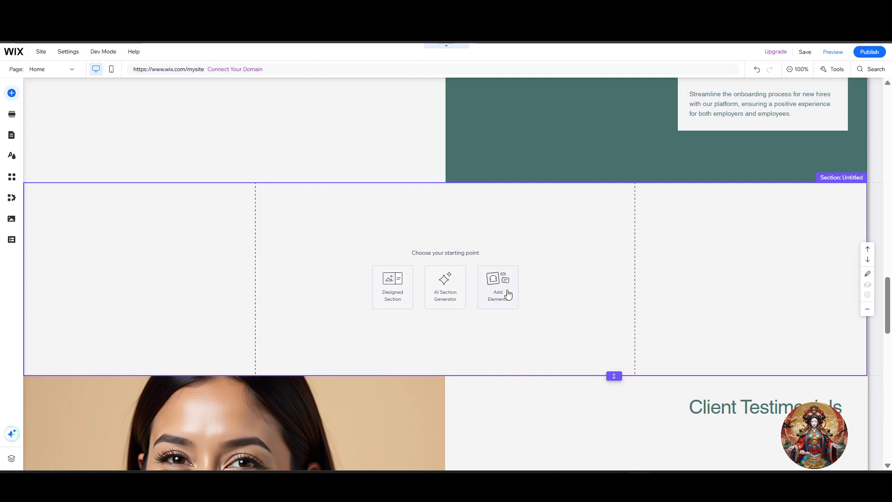
left_click(41, 136)
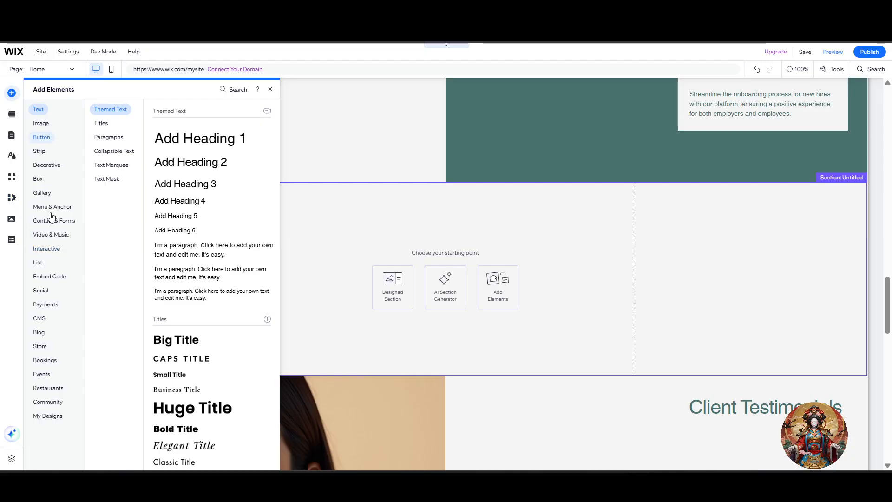
left_click(46, 293)
left_click(41, 348)
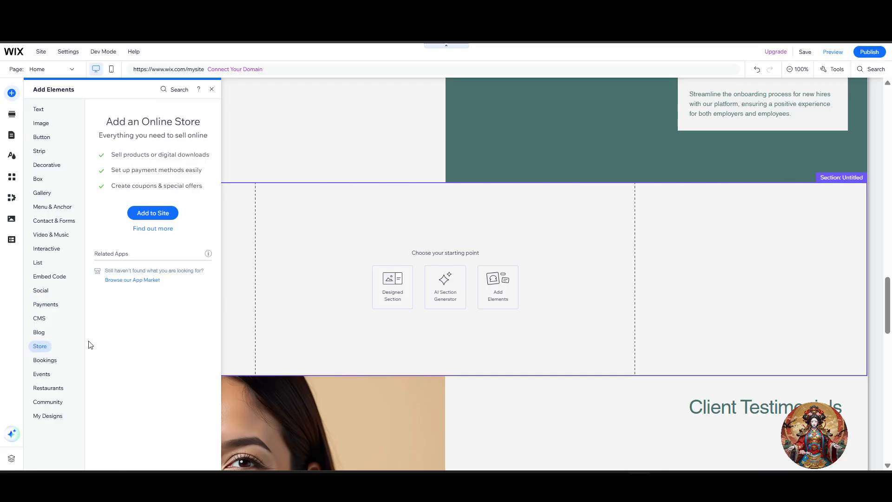
left_click(154, 214)
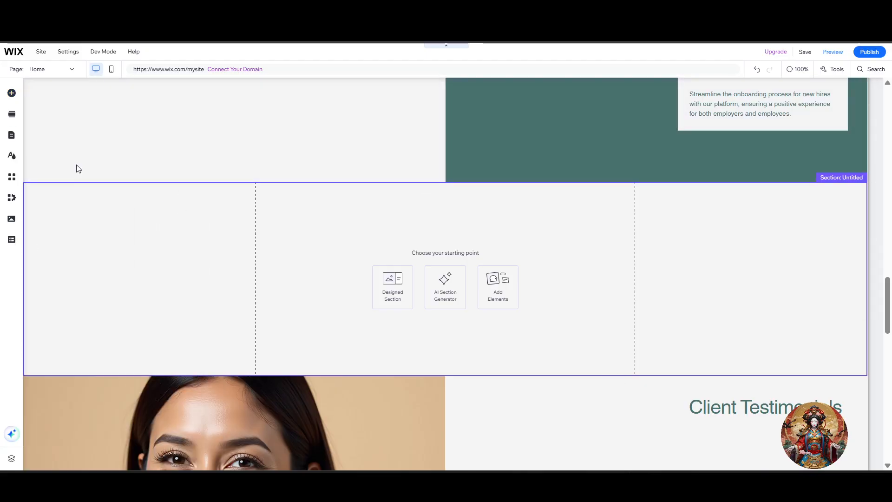
- Undo the last change and add an Online Store to the site from the Store elements
left_click(757, 70)
scroll(151, 247, "up", 5)
scroll(179, 242, "down", 7)
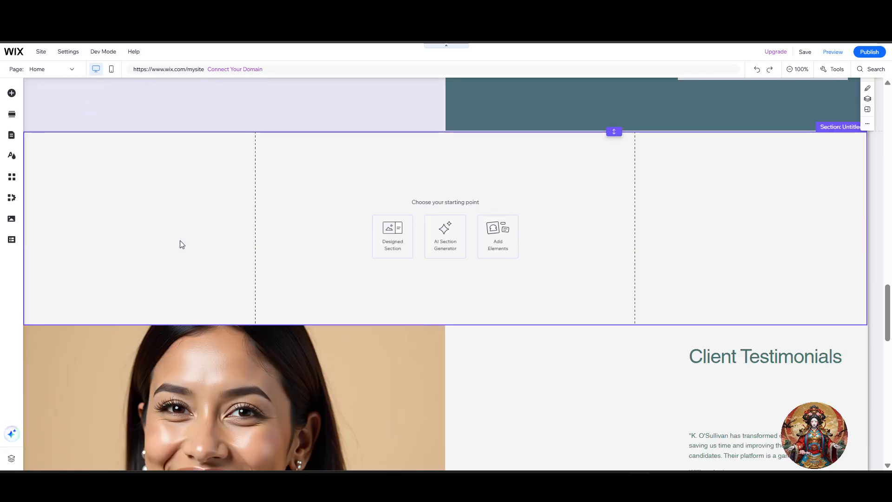
scroll(234, 240, "up", 3)
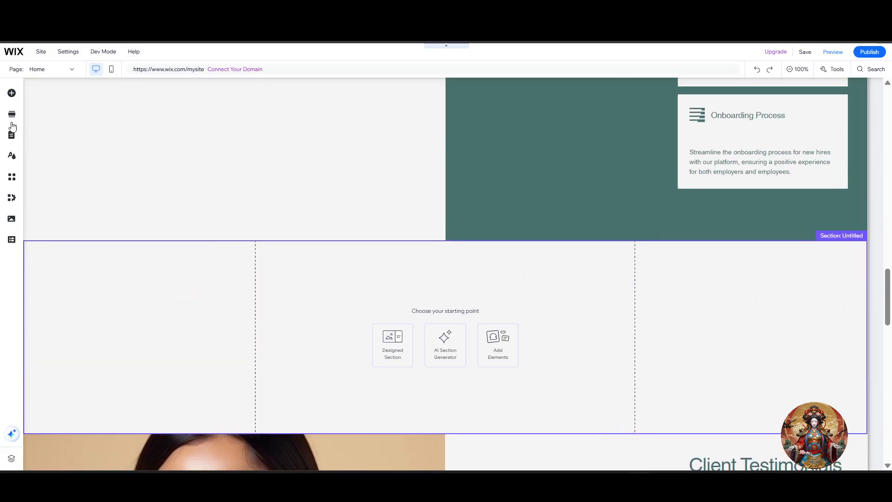
left_click(12, 93)
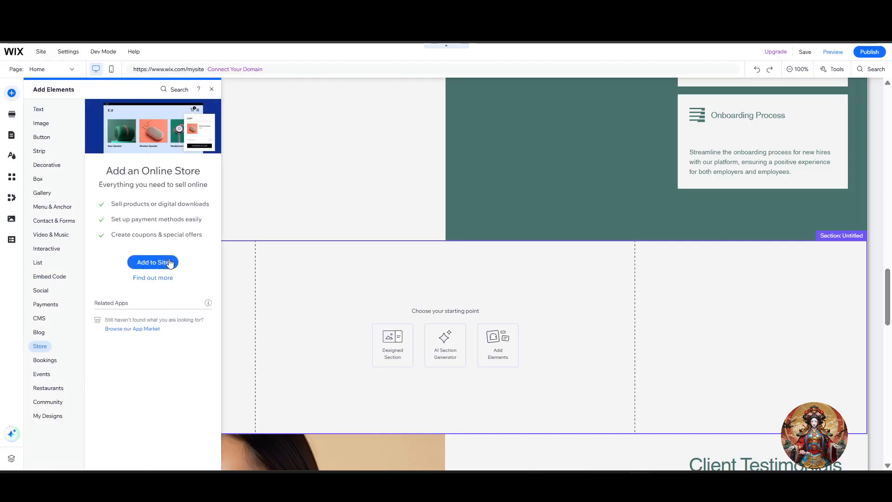
left_click(168, 261)
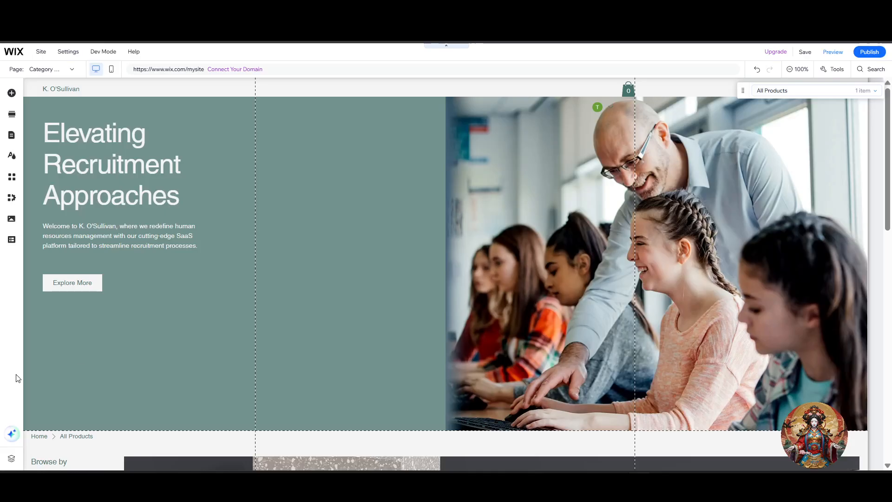
- Review the All Products category page and open product management for its product gallery
scroll(440, 294, "down", 13)
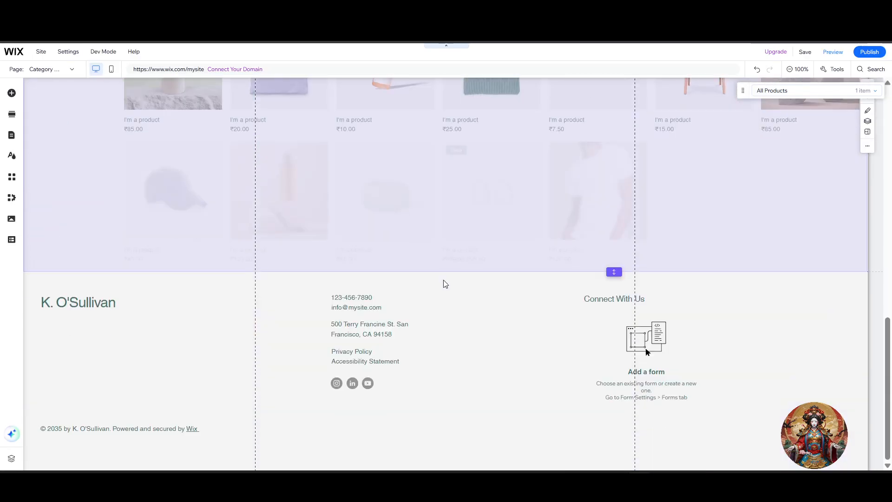
scroll(442, 279, "up", 1)
scroll(442, 280, "up", 4)
scroll(444, 280, "down", 5)
scroll(445, 280, "up", 5)
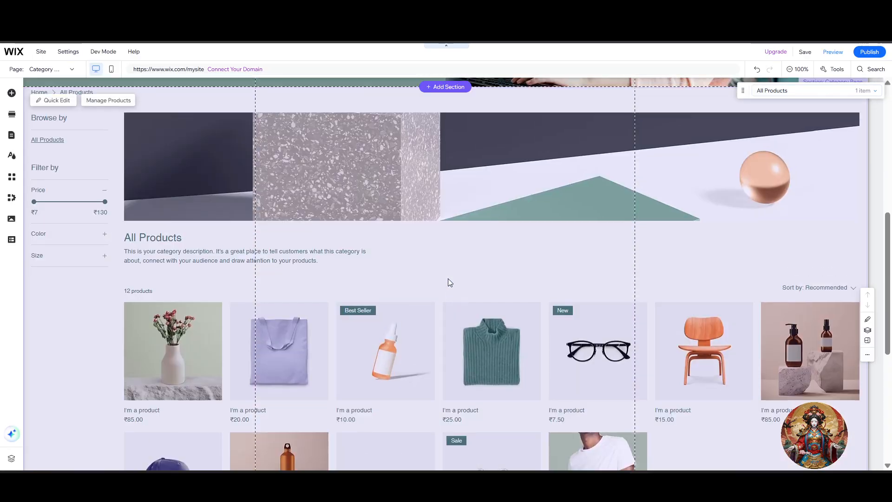
scroll(448, 278, "down", 3)
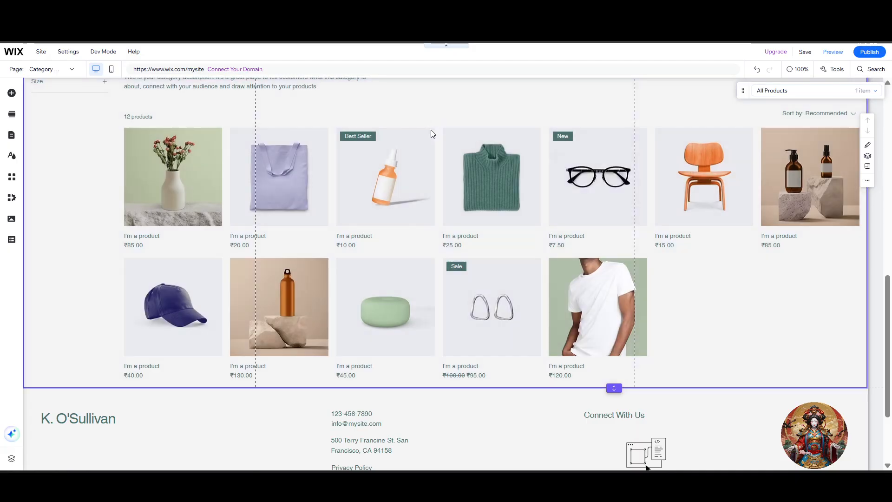
left_click(432, 181)
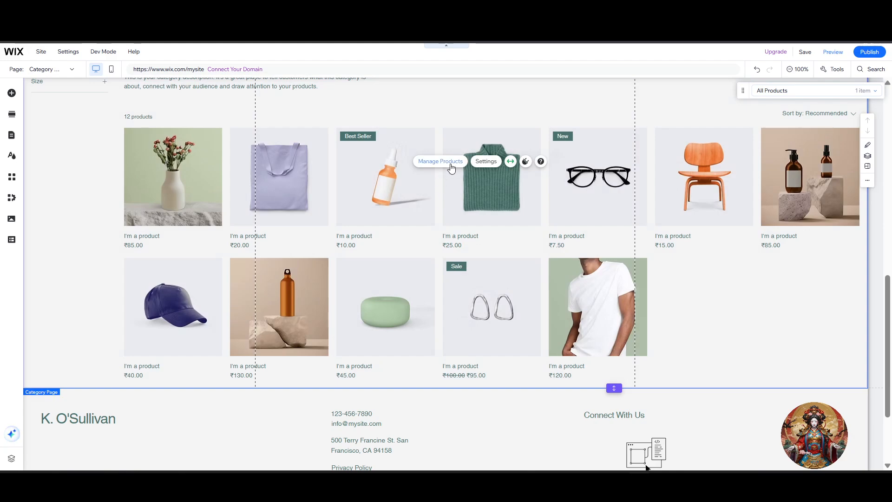
left_click(440, 161)
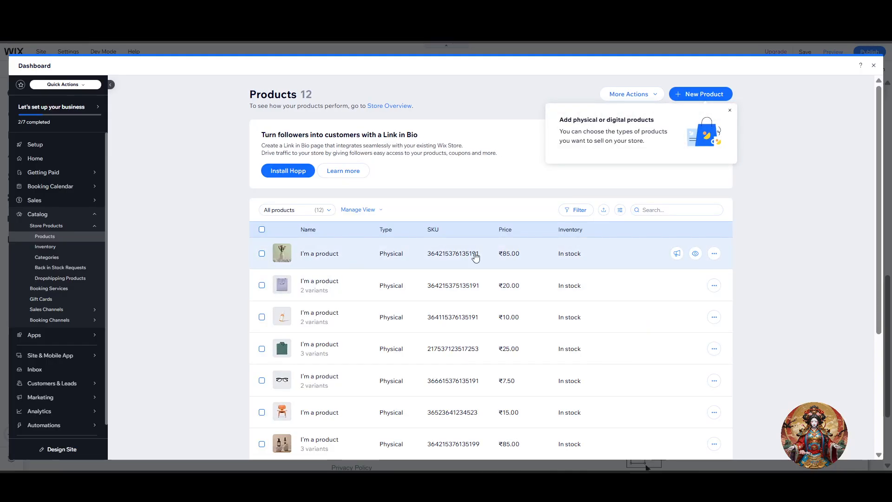
- Open the flower vase product and examine its images, product info, pricing, custom text and product options
left_click(326, 259)
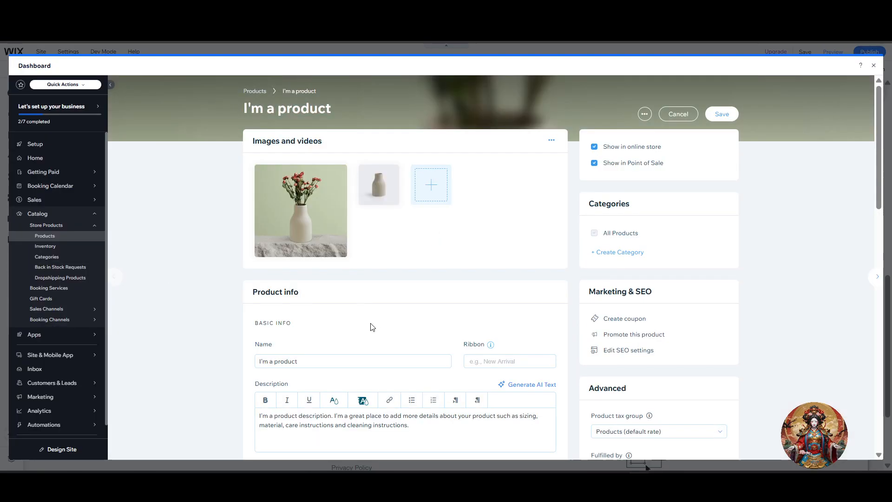
scroll(400, 332, "down", 6)
scroll(465, 325, "up", 6)
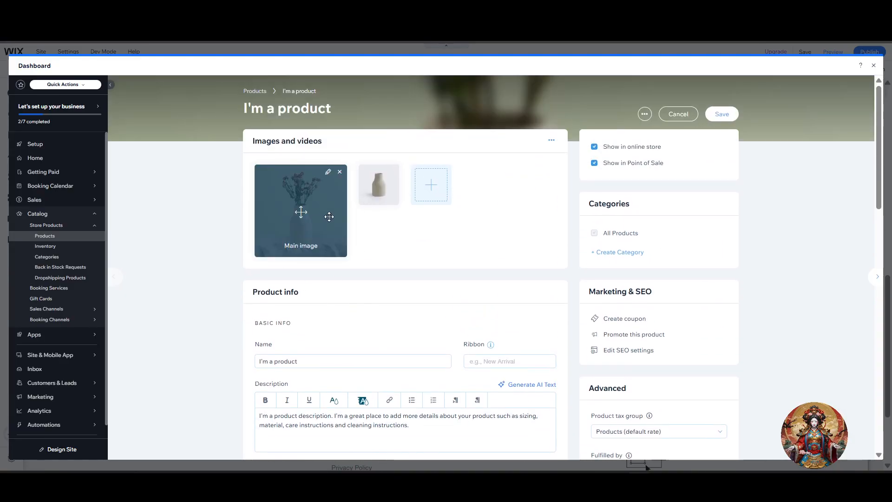
scroll(318, 328, "down", 1)
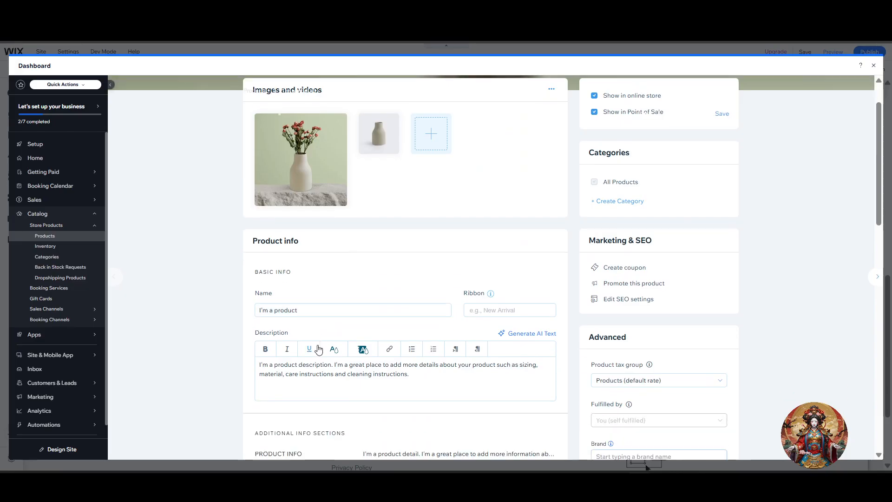
scroll(453, 288, "up", 1)
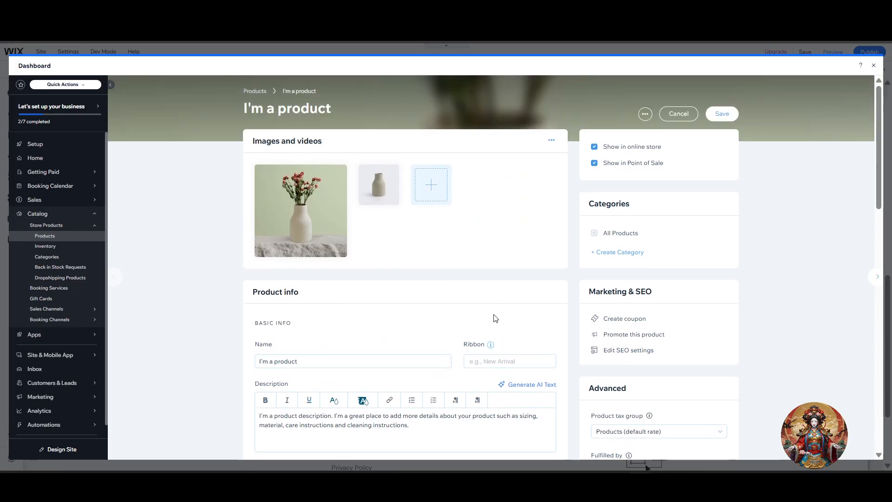
scroll(538, 335, "down", 8)
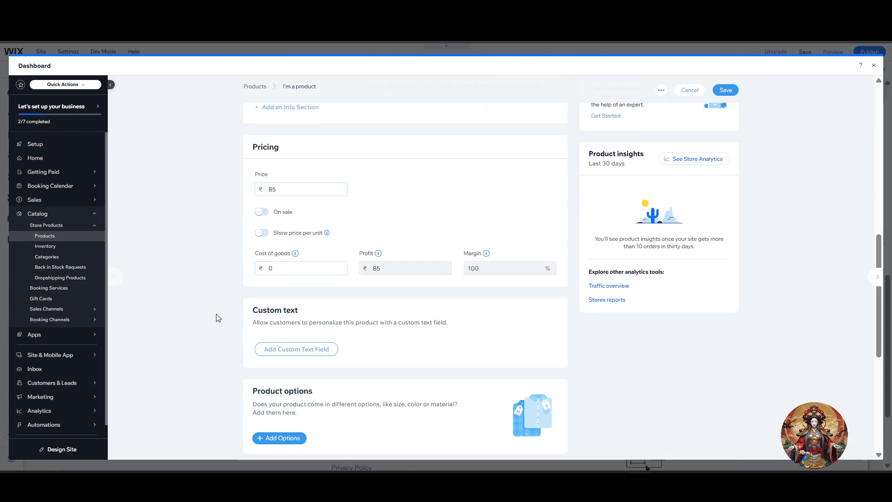
scroll(372, 358, "down", 2)
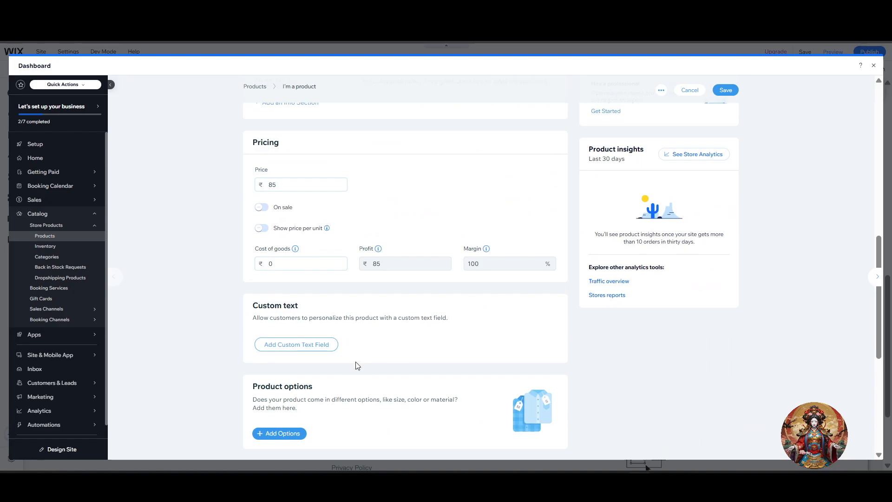
- Turn on inventory tracking for the flower vase product in its inventory and shipping settings
left_click_drag(251, 285, 296, 286)
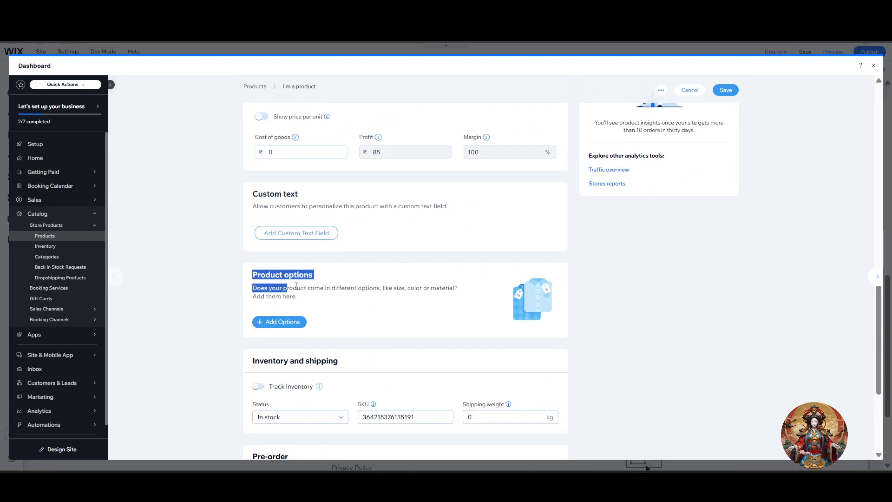
left_click(345, 308)
scroll(371, 316, "down", 3)
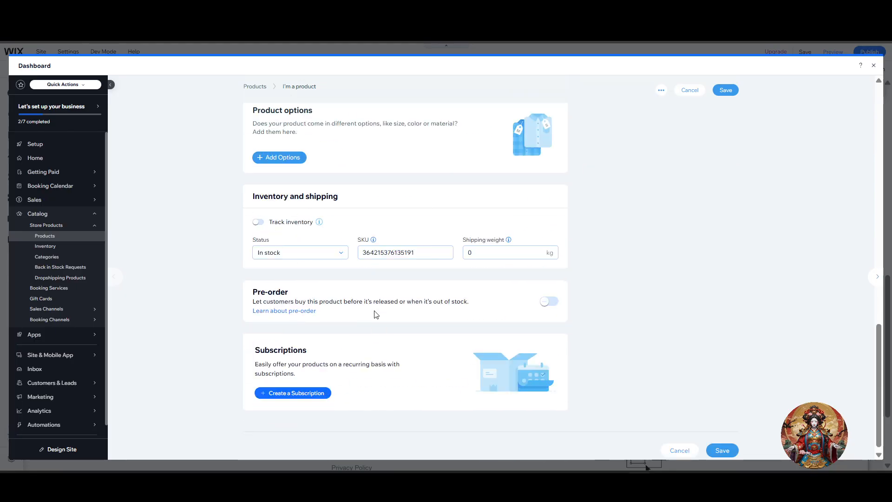
left_click(257, 219)
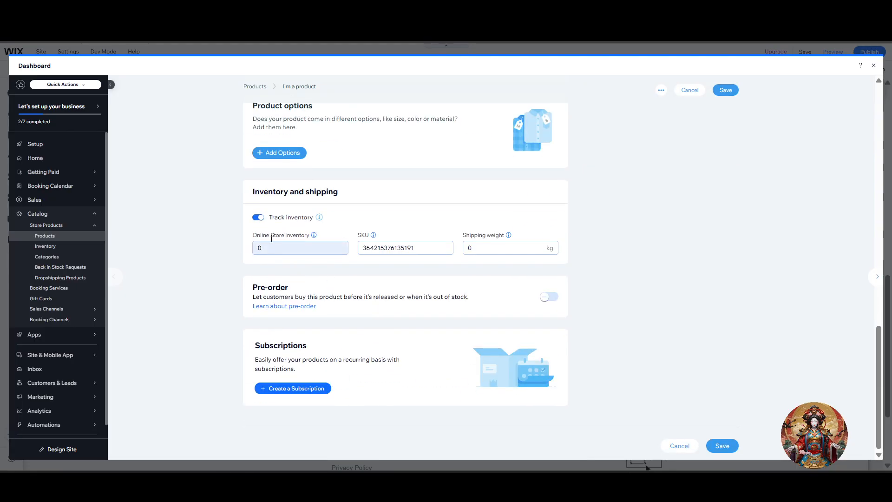
scroll(342, 306, "up", 15)
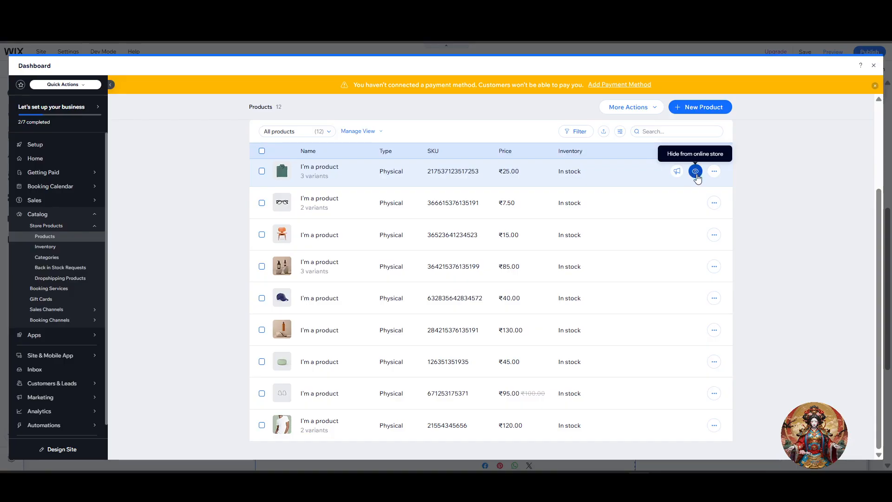
- Hide the green bag product from the online store and make it visible again
left_click(696, 172)
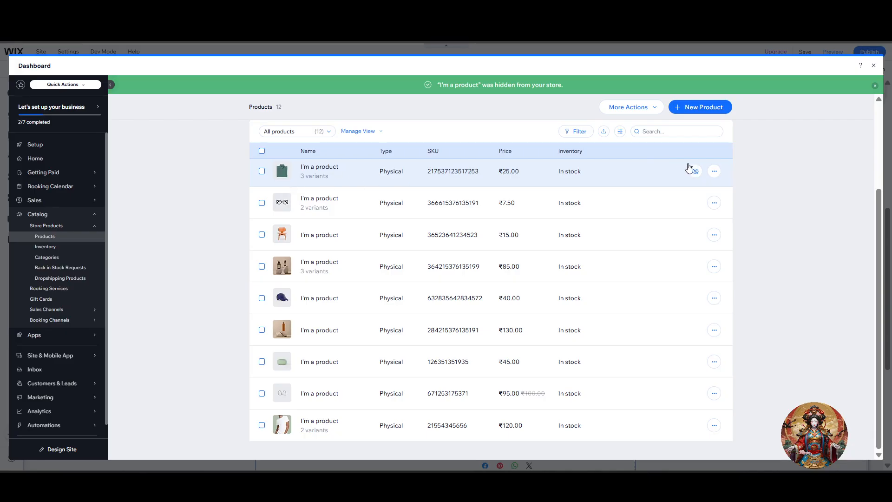
left_click(695, 171)
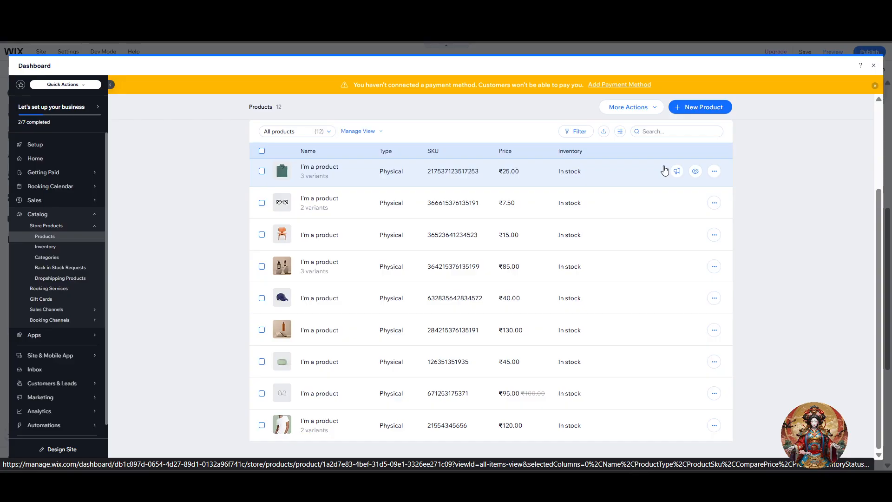
- Open the orange chair product and examine its duplicate and delete options, product info, pricing, inventory and subscription settings
left_click(326, 240)
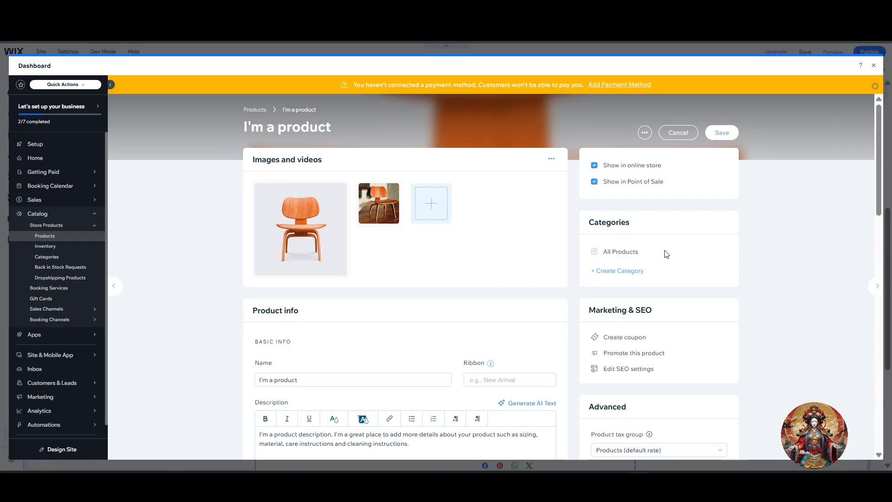
left_click(645, 133)
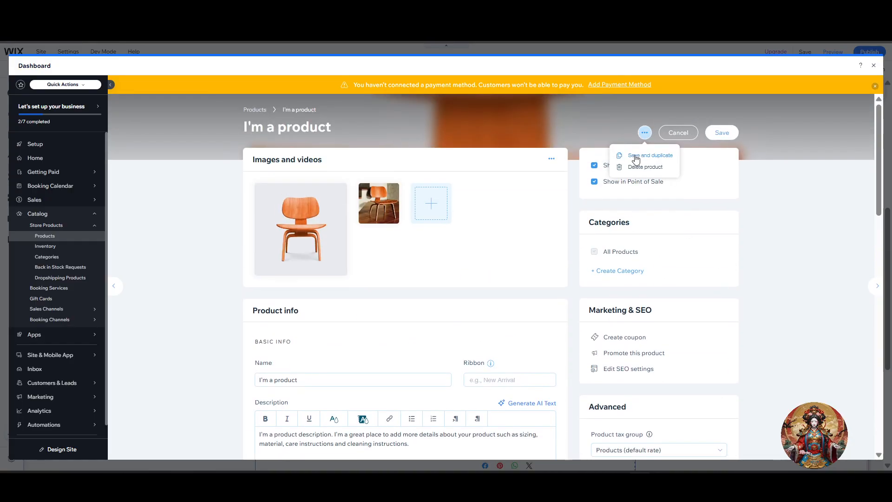
left_click(776, 224)
scroll(777, 223, "down", 5)
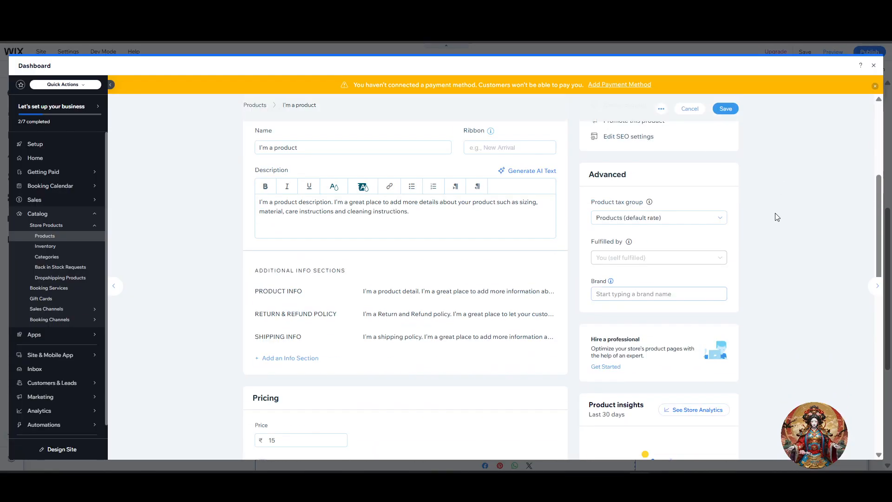
scroll(776, 221, "down", 5)
scroll(774, 213, "down", 6)
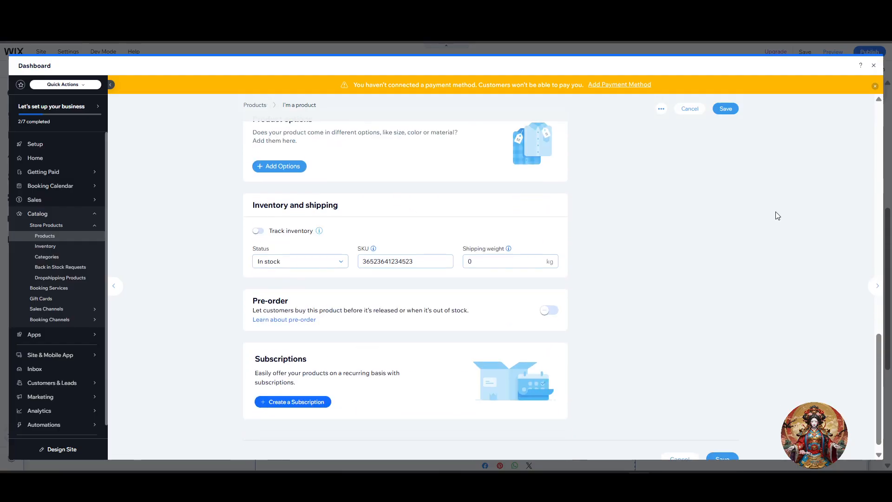
scroll(777, 215, "up", 7)
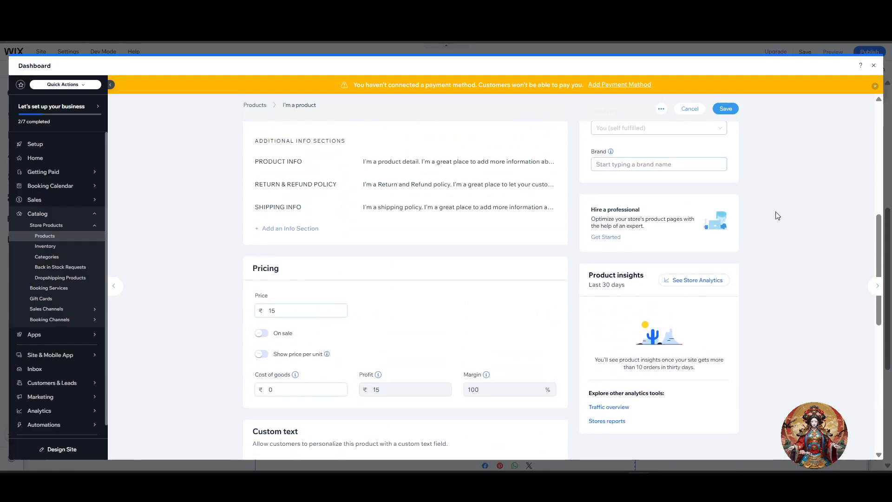
scroll(777, 213, "up", 8)
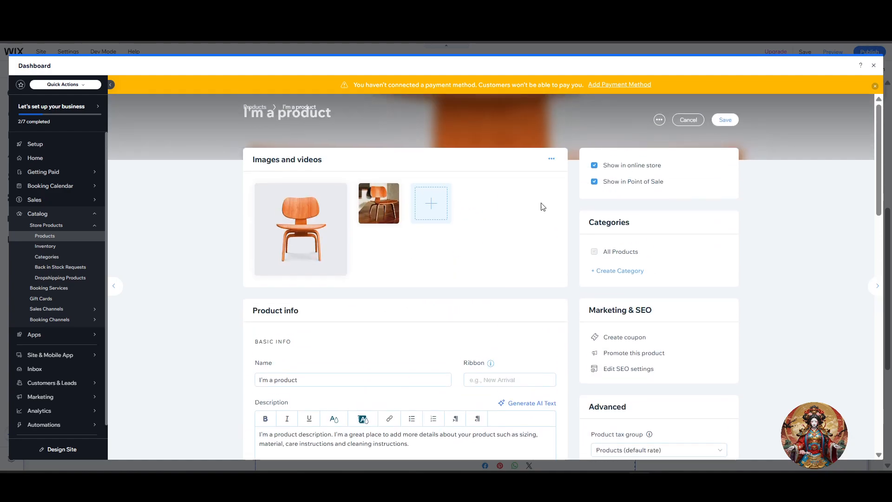
- Check the chair's image options and product actions, review its details down to pricing, and leave the product without saving
left_click(551, 159)
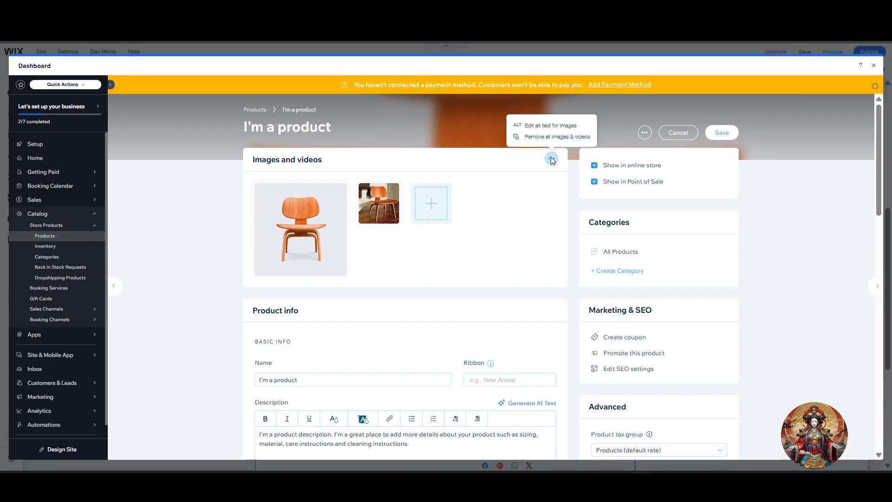
left_click(647, 134)
left_click(647, 134)
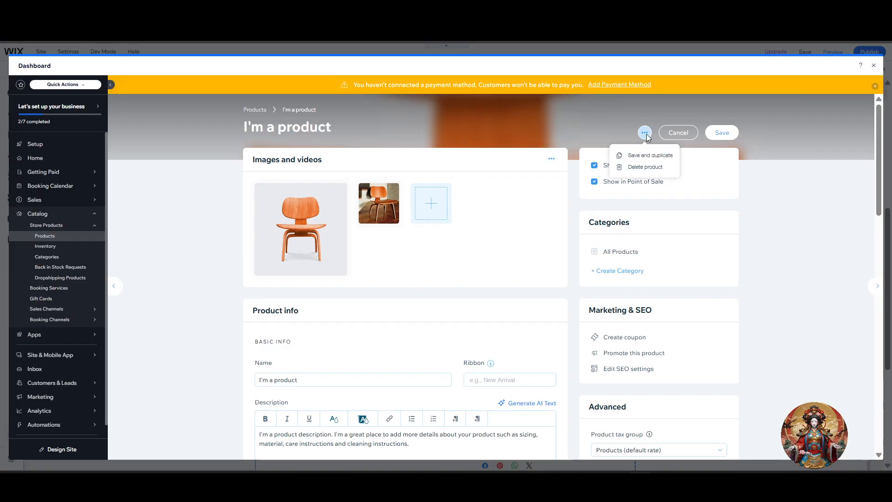
left_click(750, 199)
scroll(444, 182, "down", 8)
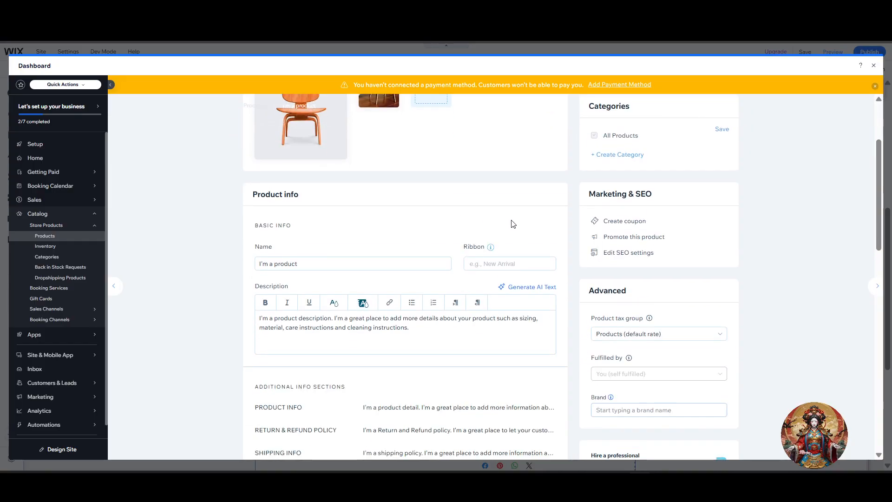
scroll(683, 275, "down", 3)
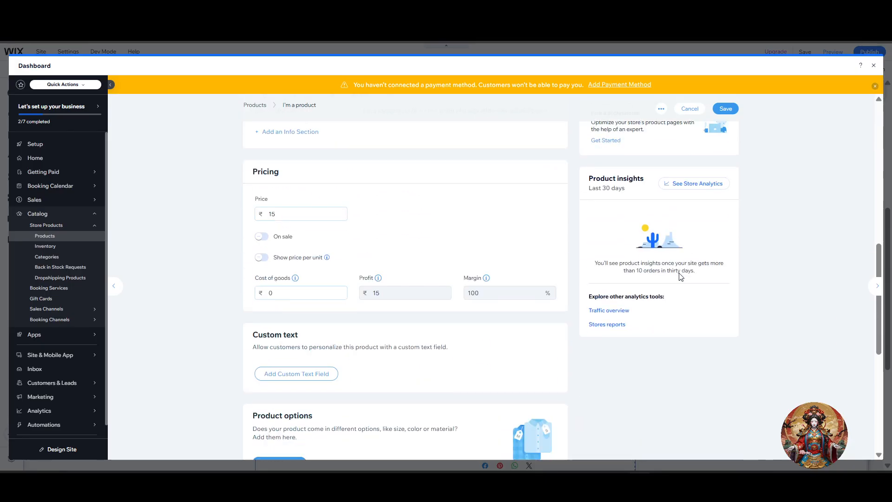
scroll(650, 315, "up", 10)
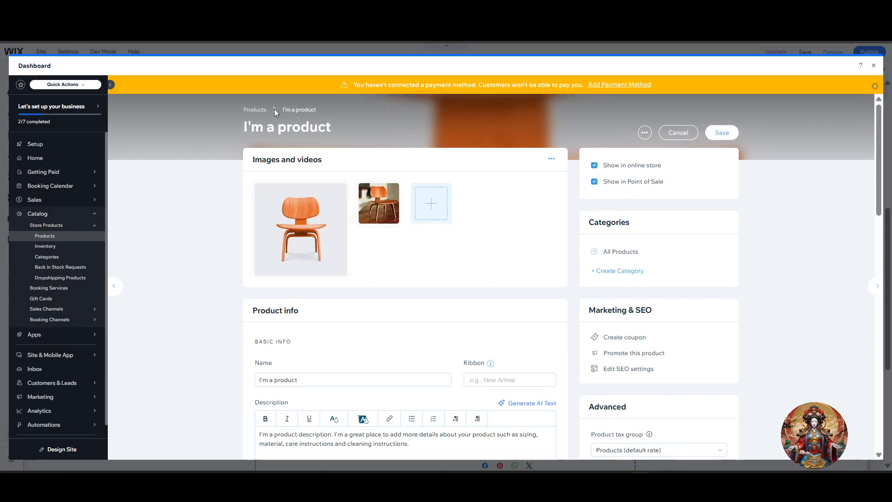
left_click(678, 134)
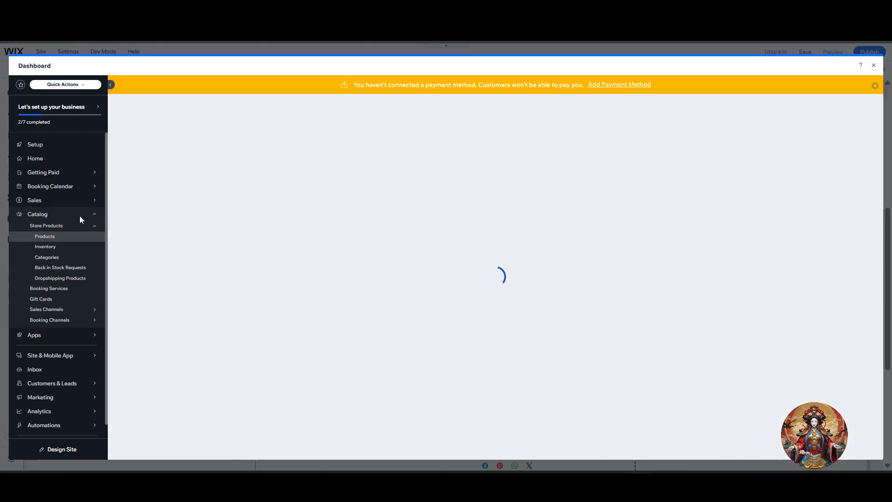
- Look at the store's Inventory and Categories pages
left_click(67, 249)
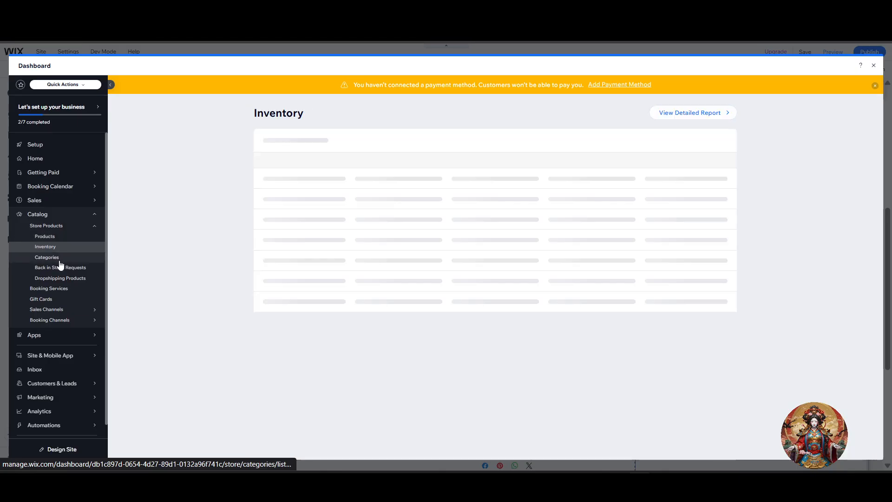
left_click(60, 260)
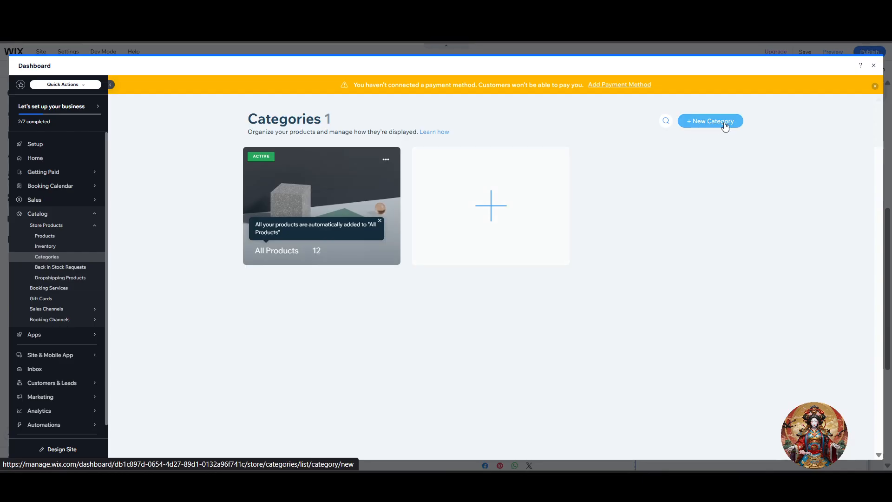
- Start collecting back in stock requests for the store's products
left_click(66, 269)
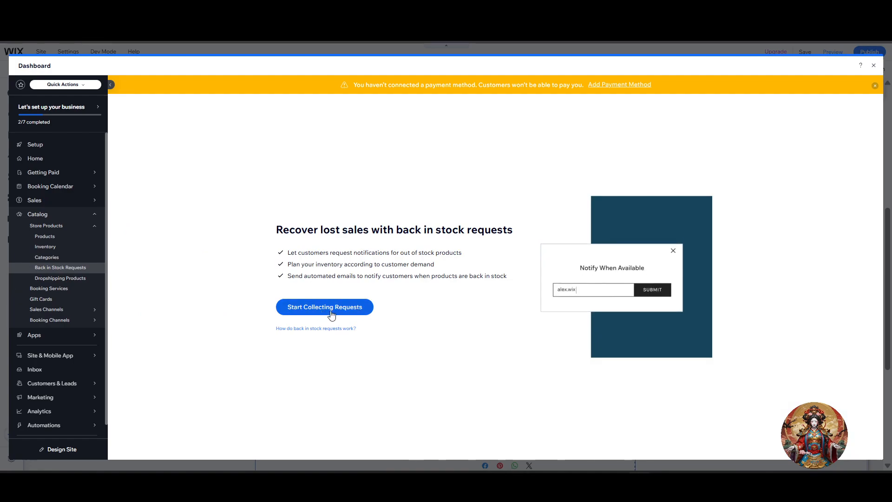
left_click(331, 312)
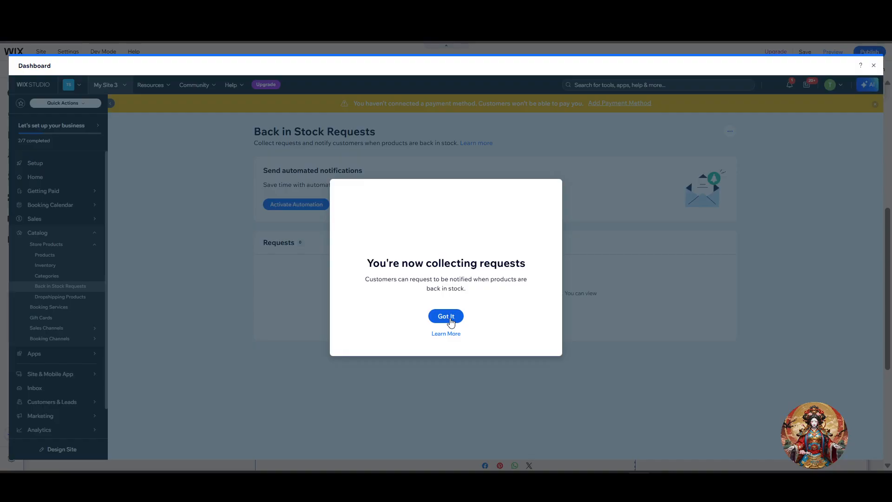
left_click(449, 318)
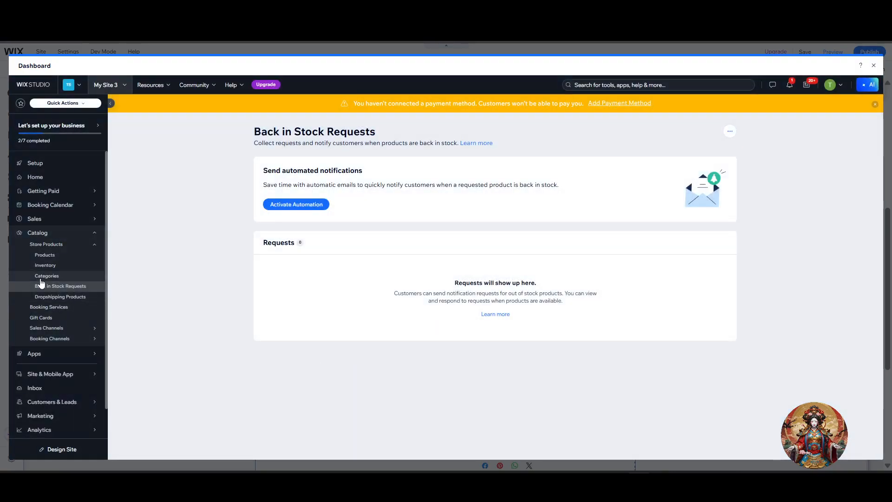
- Review the stock status of the products in the inventory list and close the dashboard to return to the editor
left_click(45, 266)
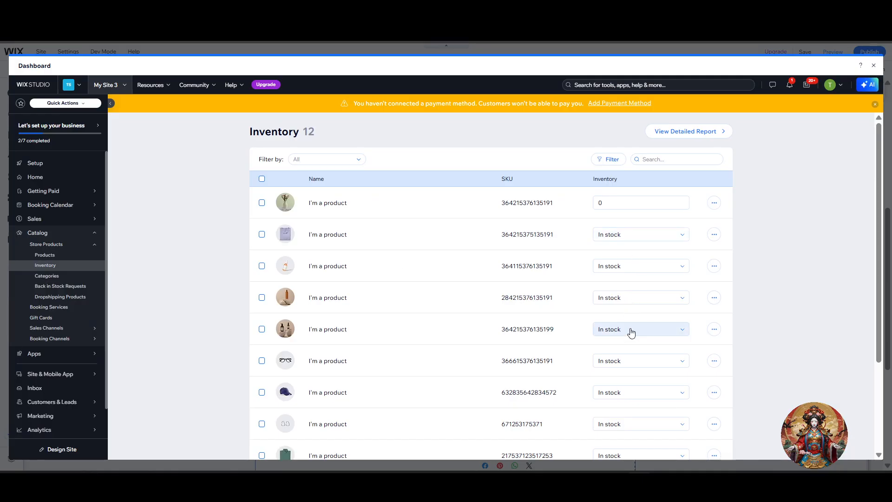
scroll(641, 320, "down", 3)
scroll(641, 319, "up", 3)
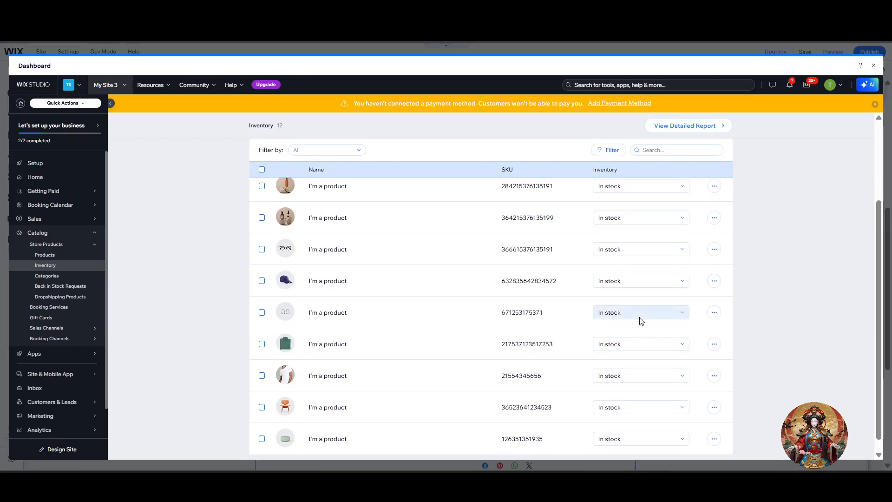
left_click(622, 199)
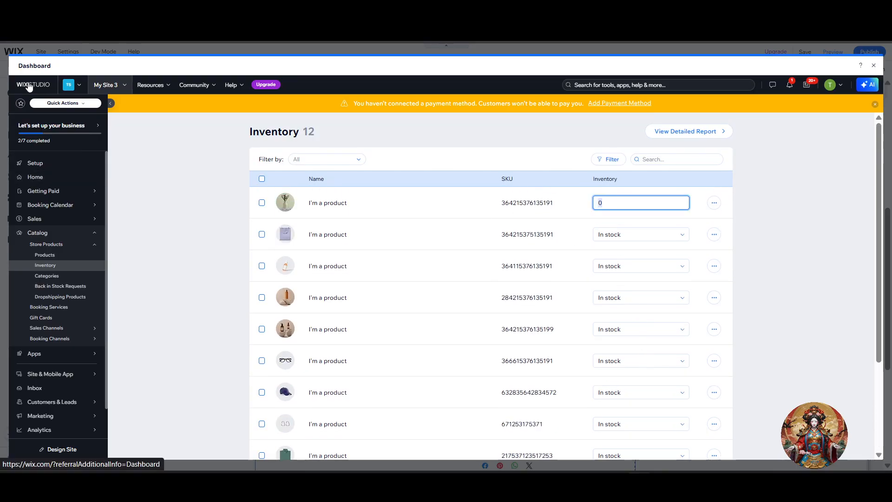
left_click(873, 65)
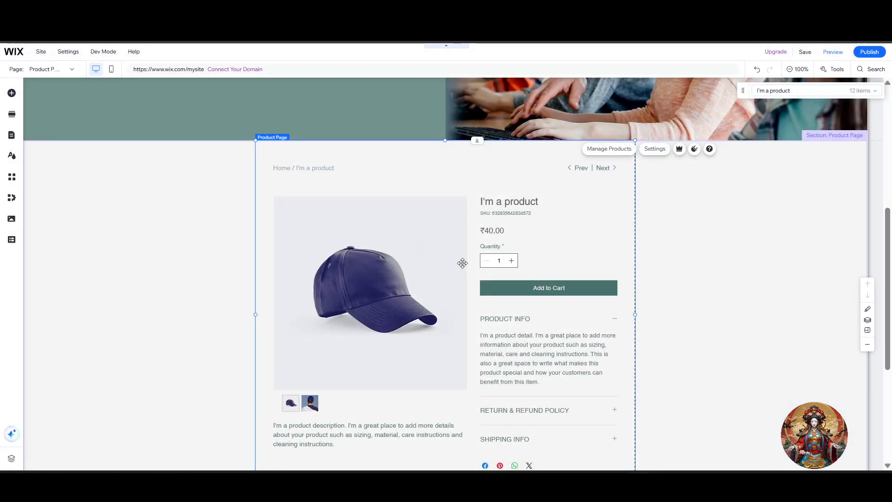
- Look over the Product Page from header to footer and check the site's page list
scroll(596, 343, "down", 5)
scroll(590, 336, "up", 7)
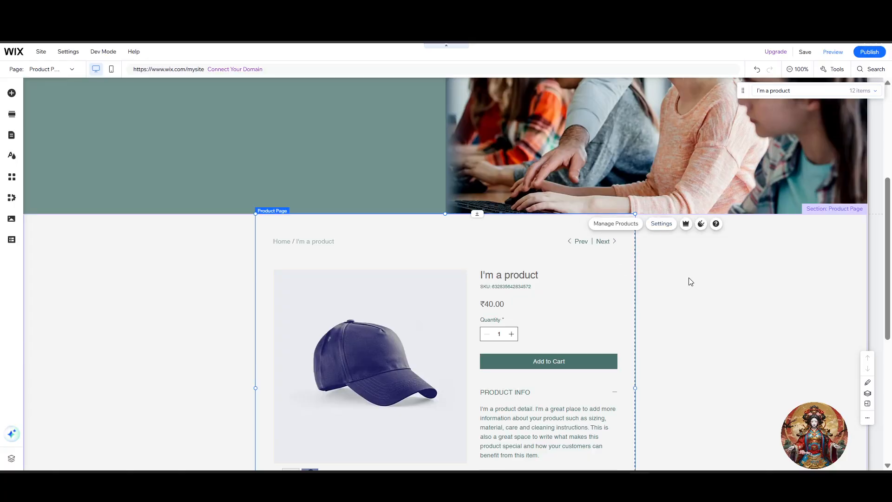
scroll(623, 305, "down", 5)
scroll(617, 311, "up", 10)
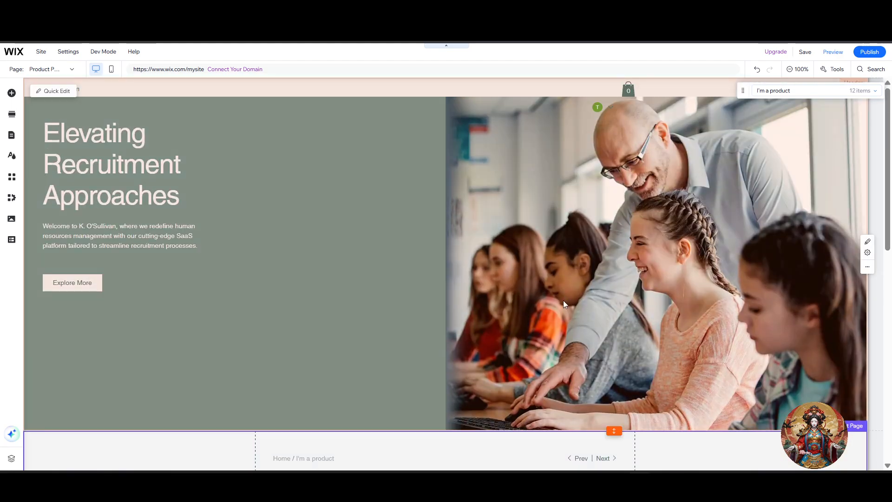
scroll(563, 300, "down", 10)
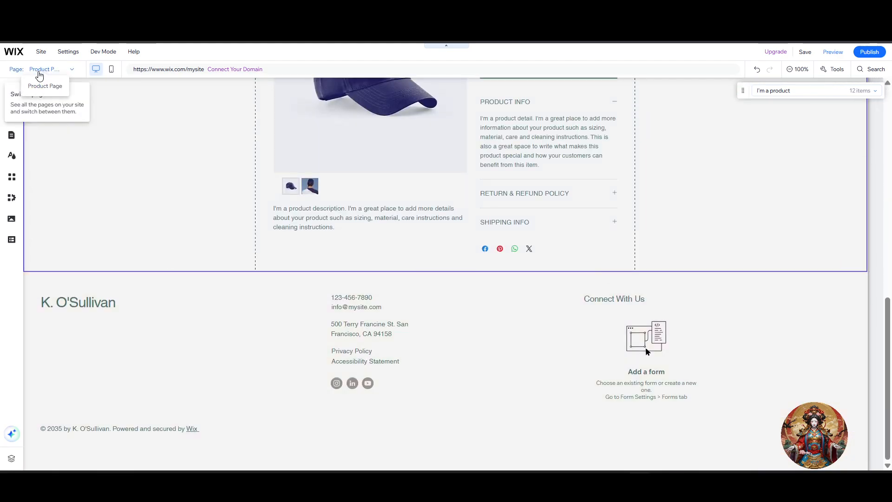
left_click(42, 69)
left_click(25, 362)
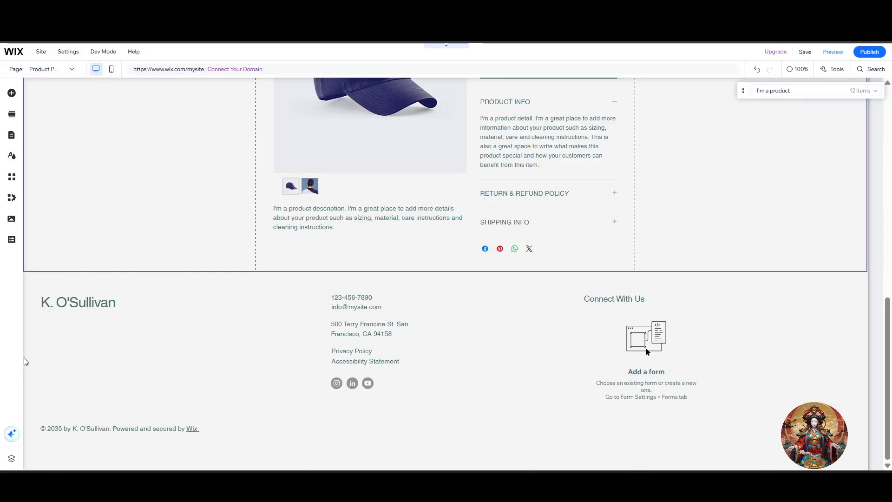
- Go to the site dashboard from the editor, return, and look over the cap's product details
mouse_move(11, 44)
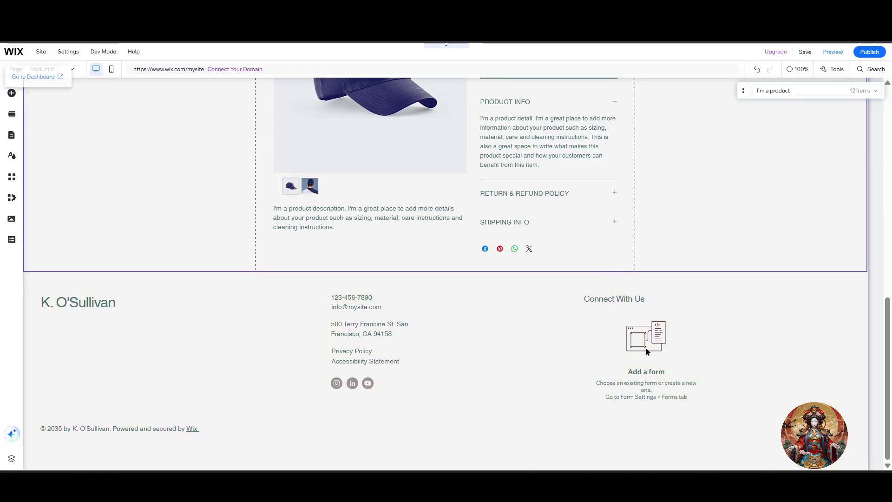
left_click(40, 77)
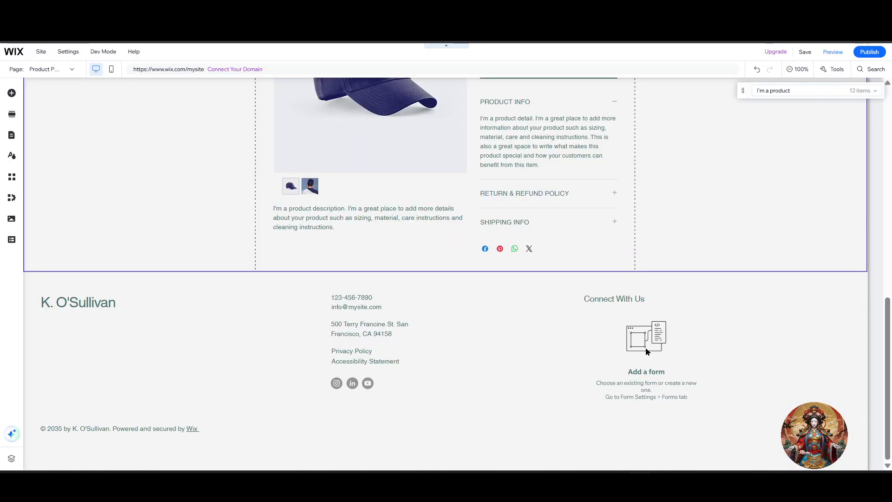
scroll(441, 232, "up", 5)
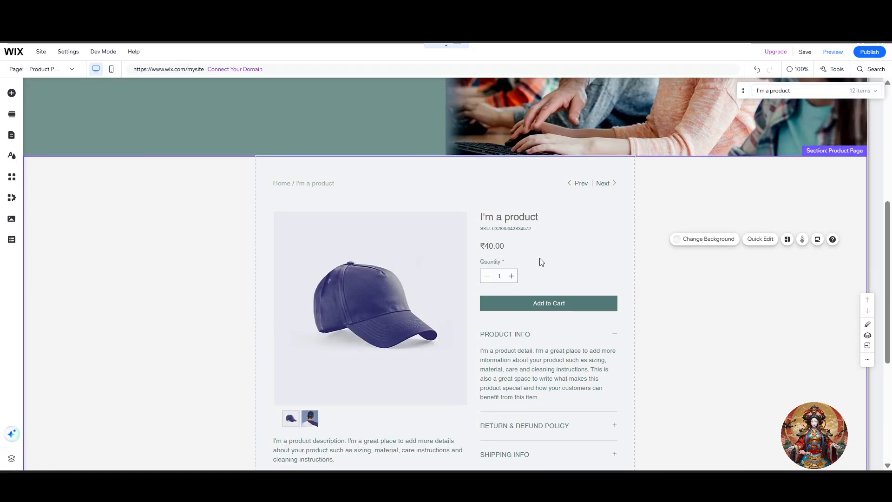
scroll(498, 343, "down", 1)
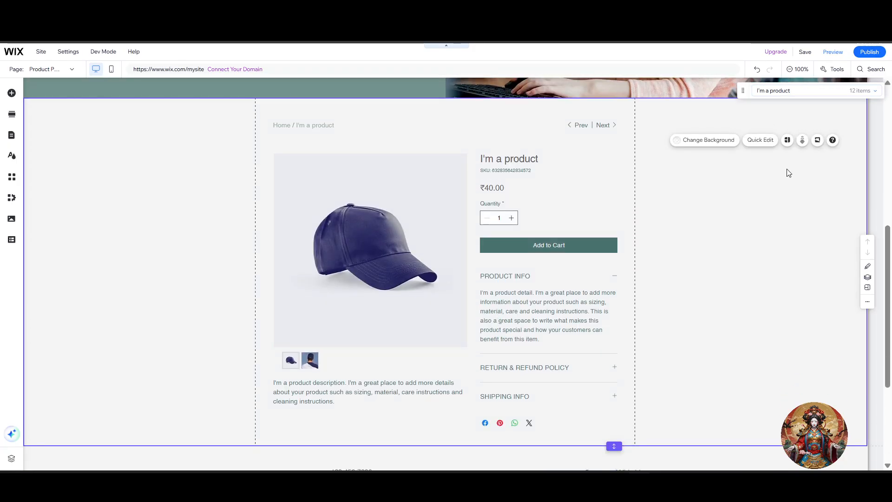
- Check the layout options for the Product Page section and browse the Welcome section designs
left_click(788, 141)
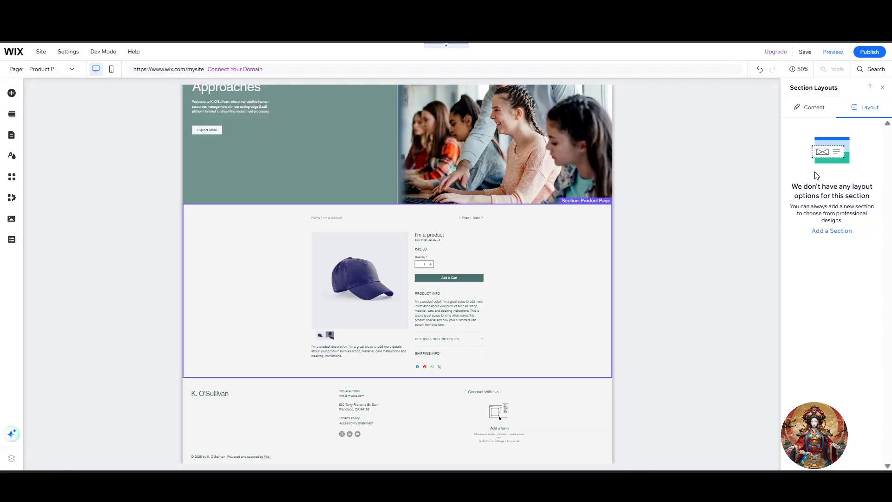
left_click(831, 114)
left_click(859, 112)
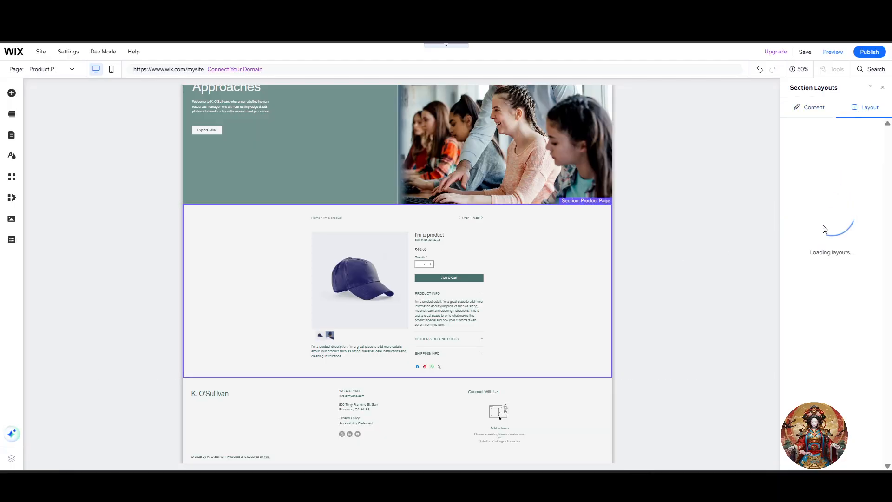
left_click(838, 231)
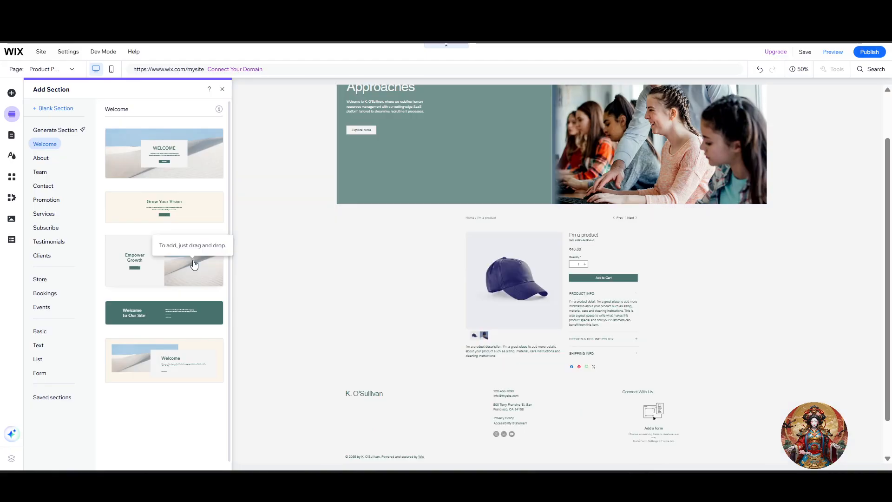
left_click(193, 246)
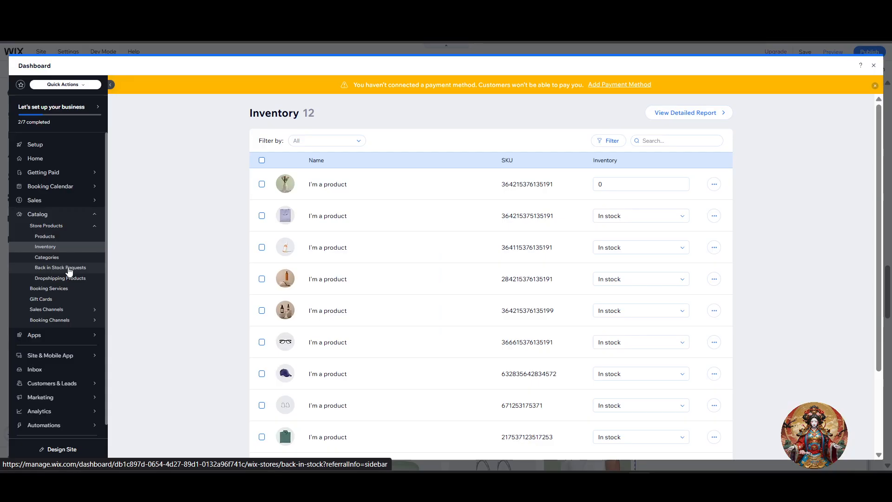
- Check the Back in Stock Requests page and open the out-of-stock vase product from the store's product list
left_click(65, 271)
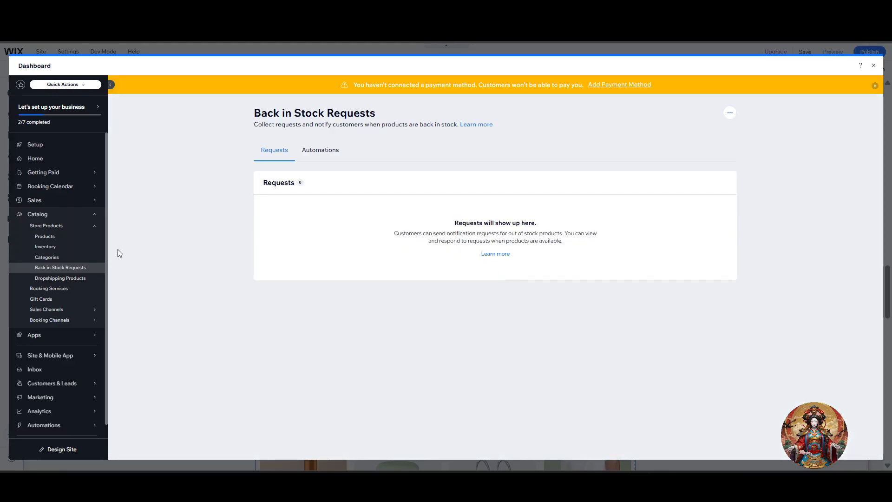
left_click(48, 238)
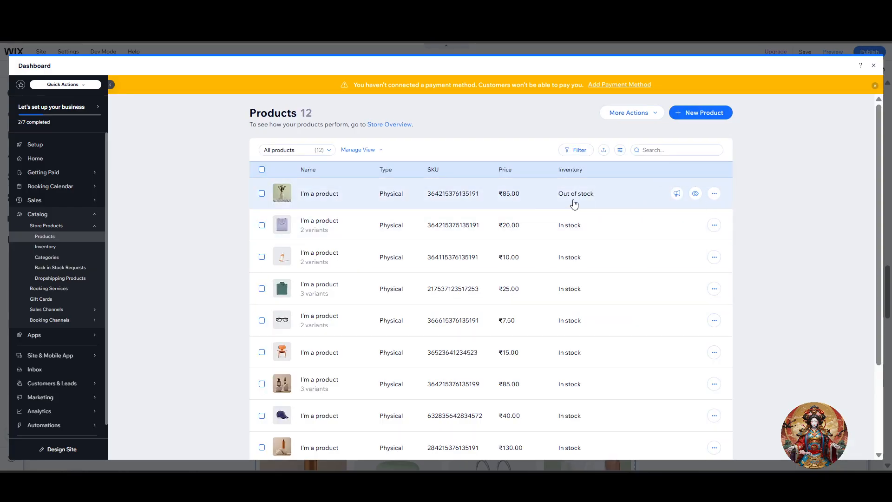
left_click(579, 194)
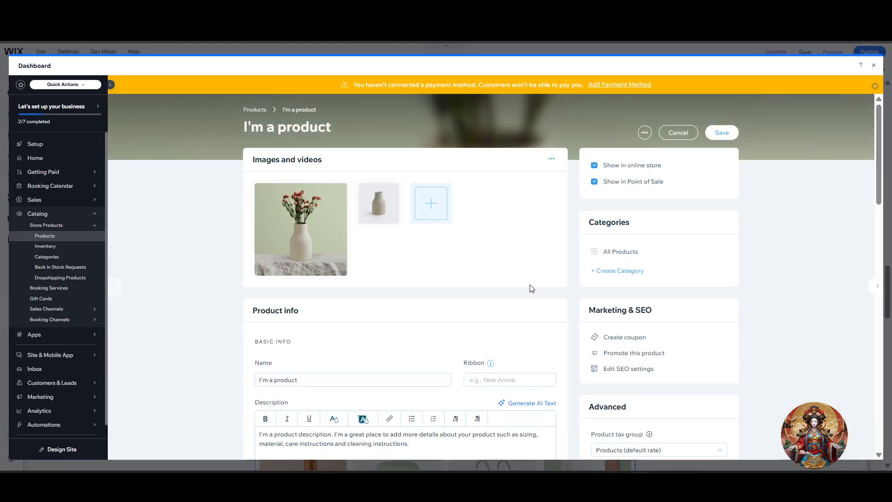
- Review the vase product's description, pricing, options and inventory settings, and save the product
scroll(555, 285, "down", 6)
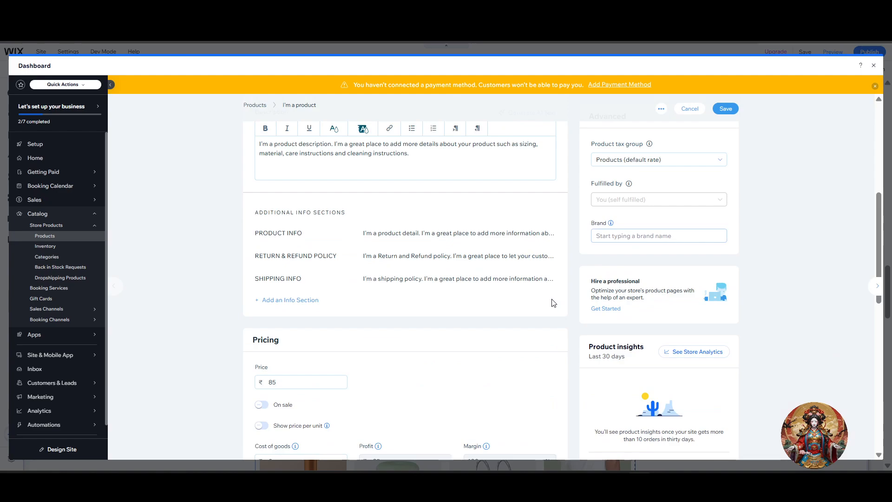
scroll(554, 303, "down", 6)
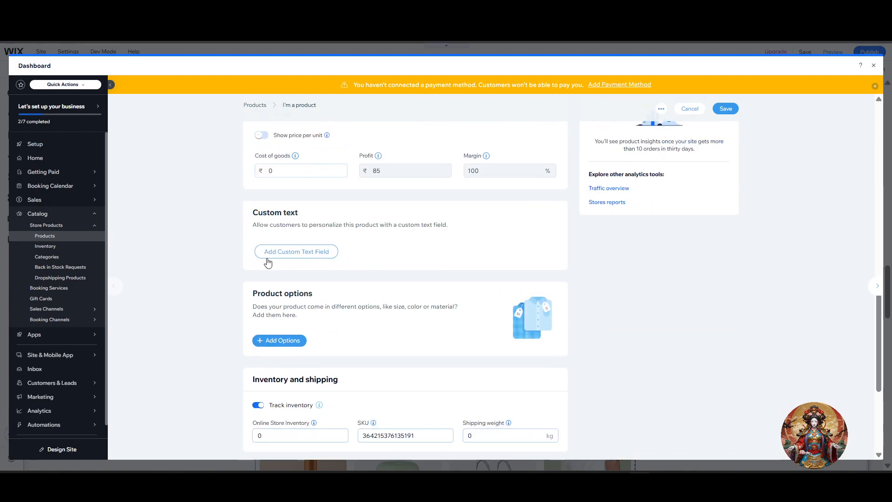
scroll(411, 390, "up", 2)
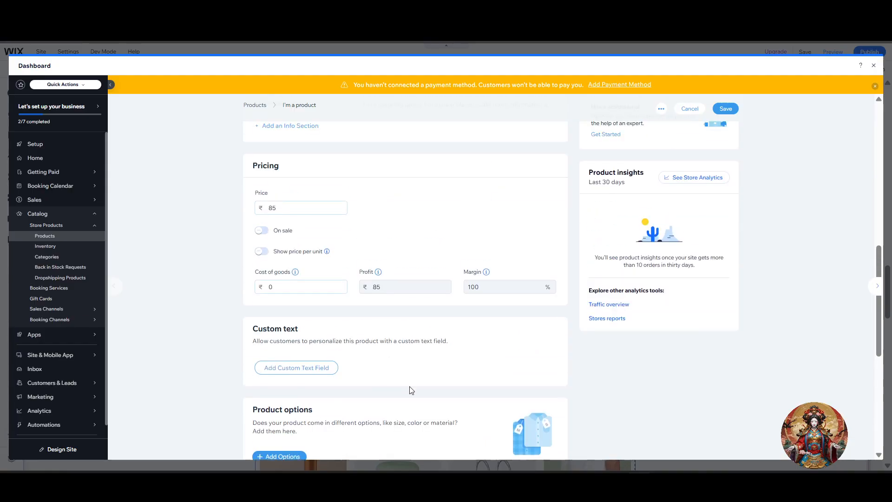
scroll(410, 392, "down", 2)
scroll(706, 349, "up", 7)
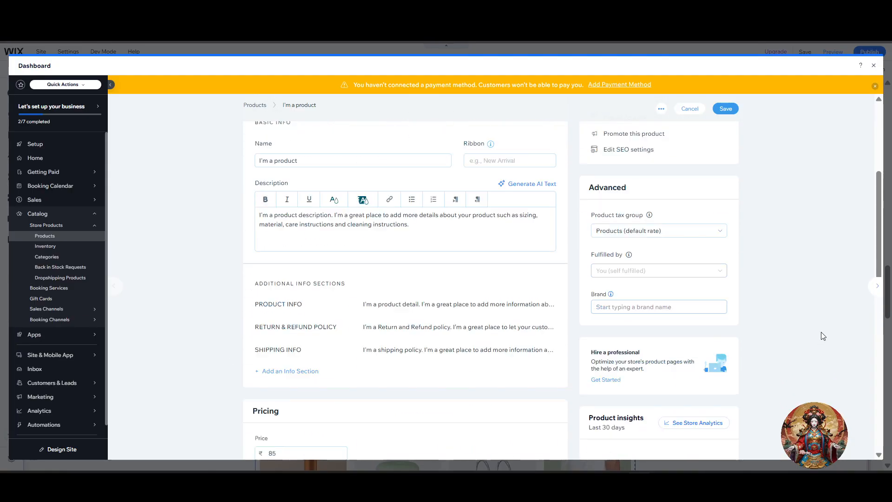
scroll(826, 312, "up", 1)
left_click(727, 113)
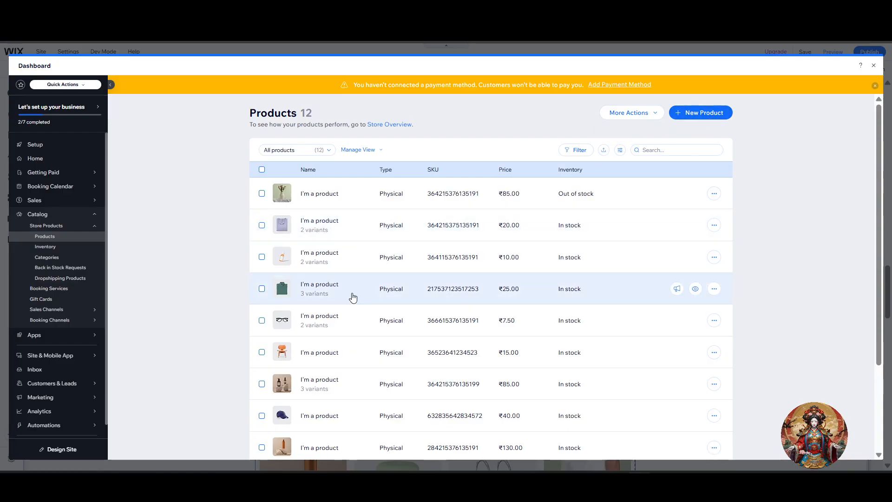
- Look over the rest of the product list, go to the dashboard home and close the dashboard
scroll(353, 297, "down", 5)
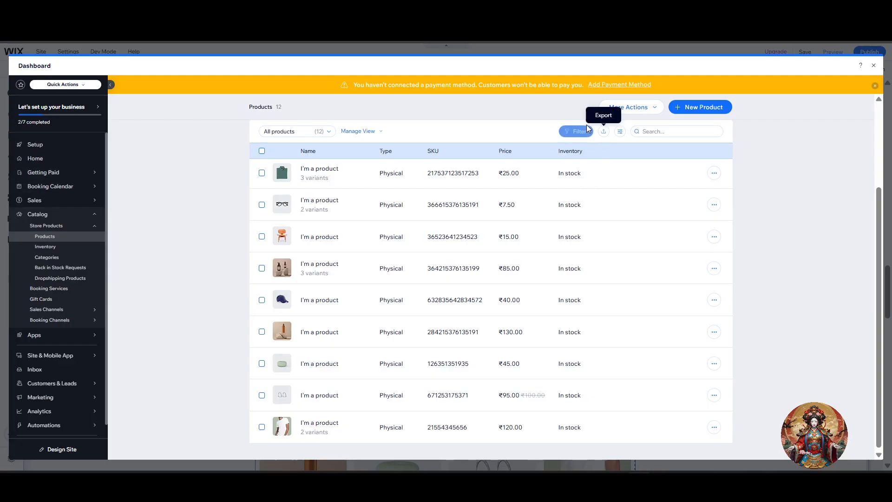
left_click(46, 163)
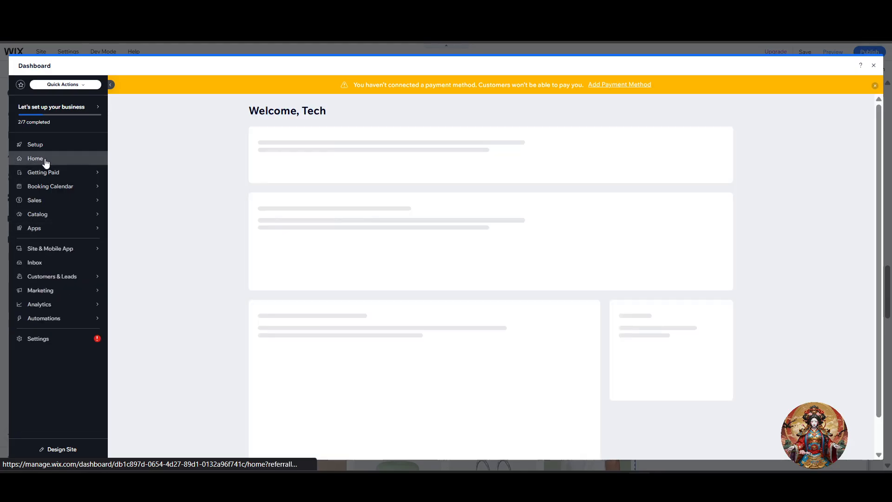
left_click(876, 67)
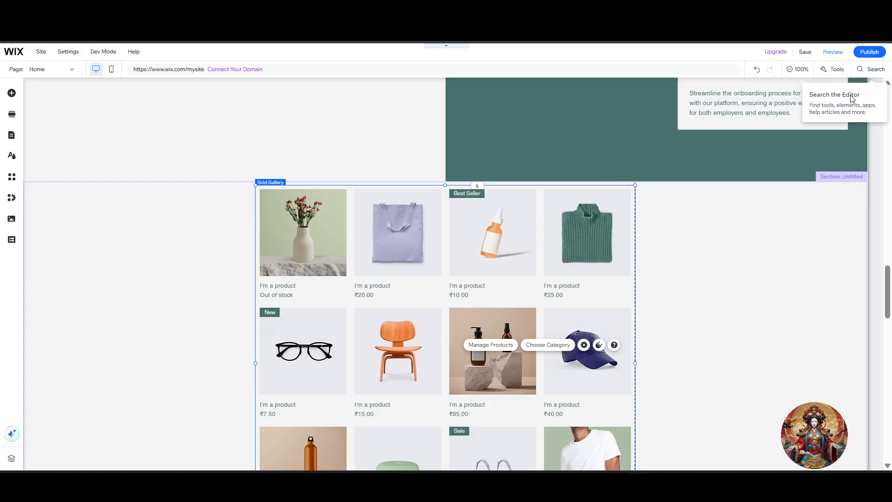
- Preview the Home page, look through its sections under the header banner, and return to the editor
left_click(832, 53)
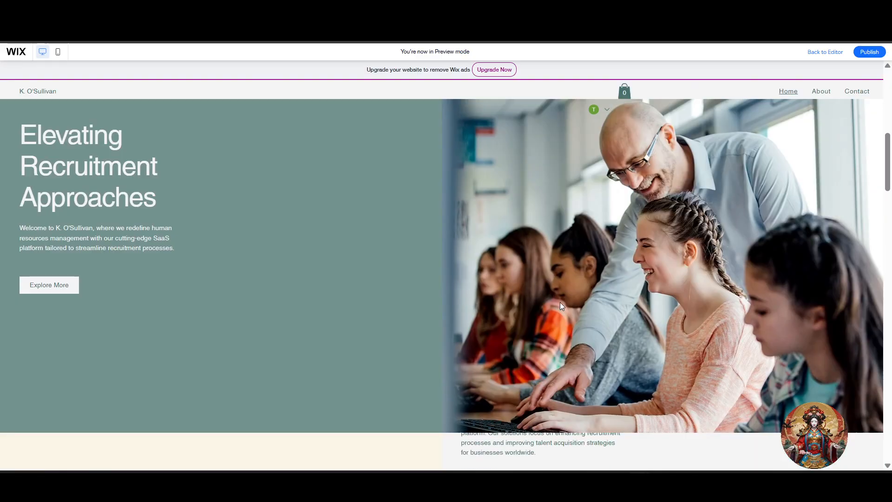
scroll(561, 305, "down", 10)
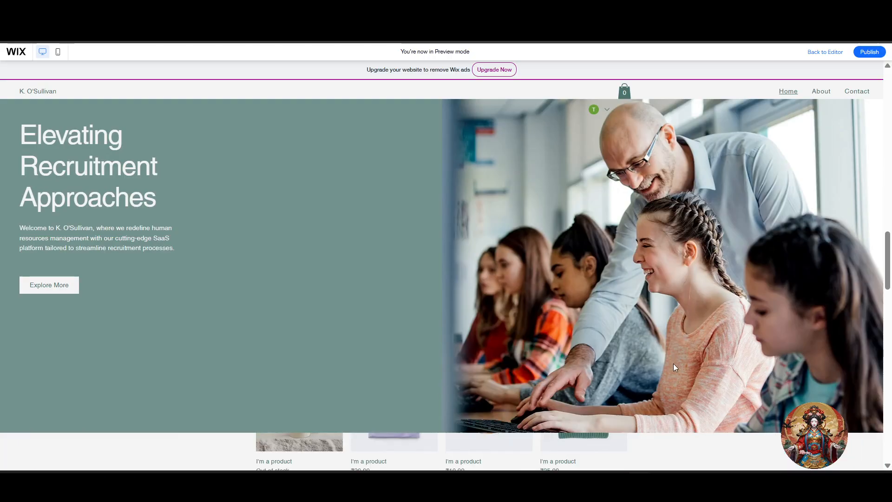
scroll(453, 448, "down", 5)
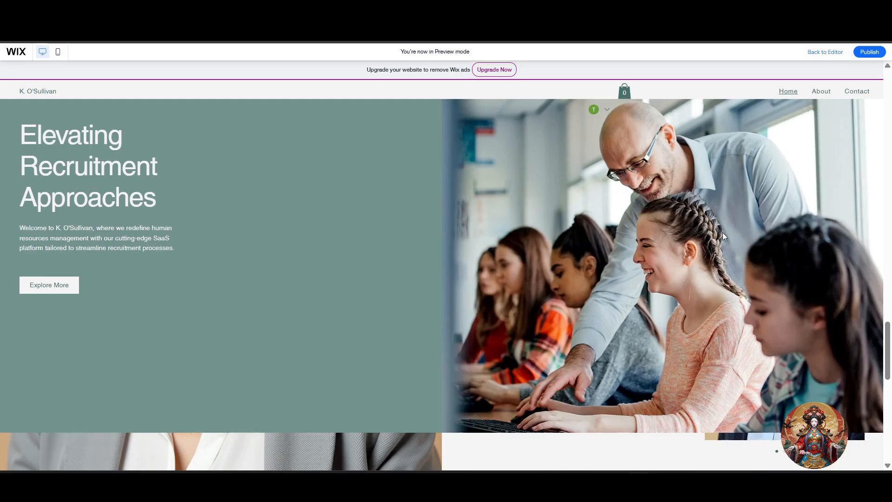
scroll(723, 233, "up", 3)
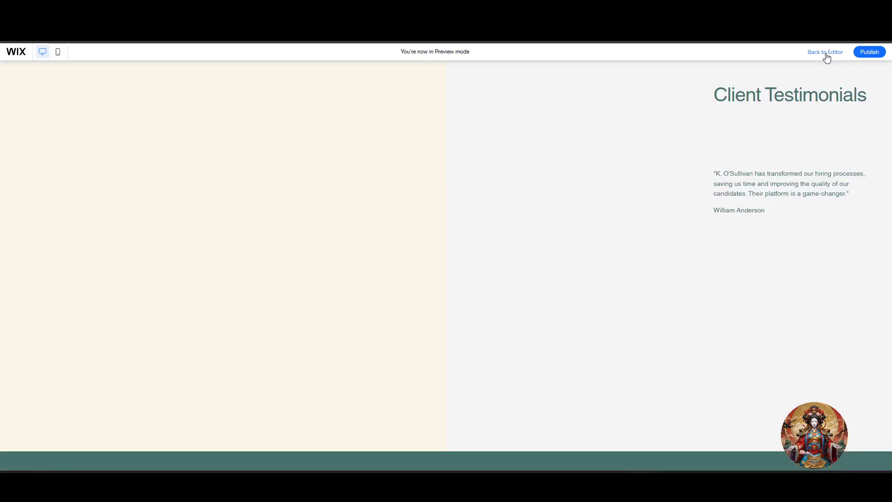
left_click(825, 52)
- Examine the image and text columns of the header strip and the page sections below it in the editor
scroll(494, 289, "up", 15)
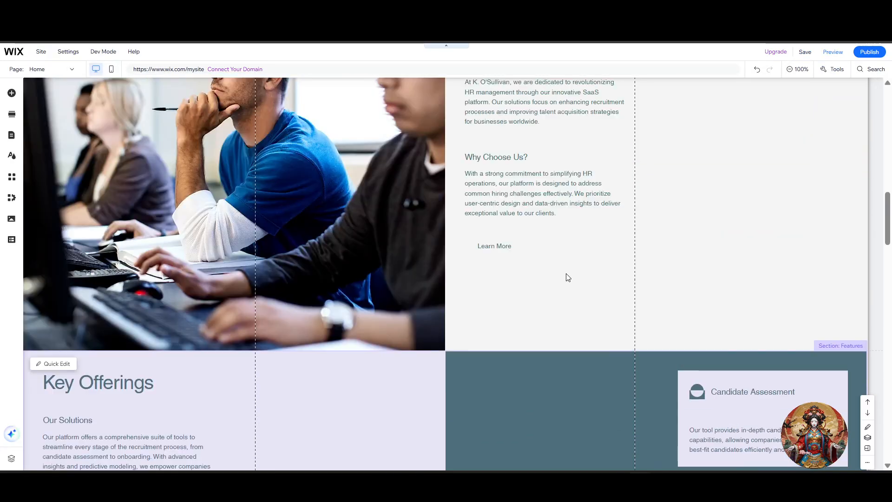
scroll(568, 277, "up", 10)
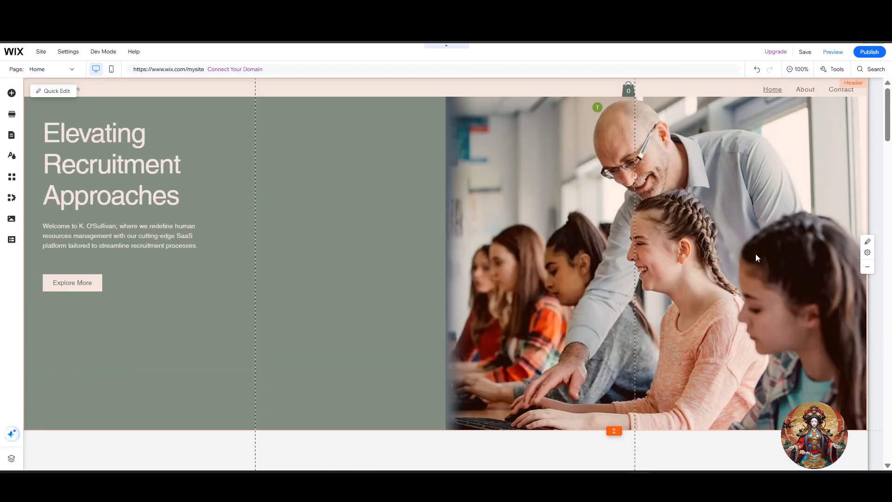
left_click(685, 202)
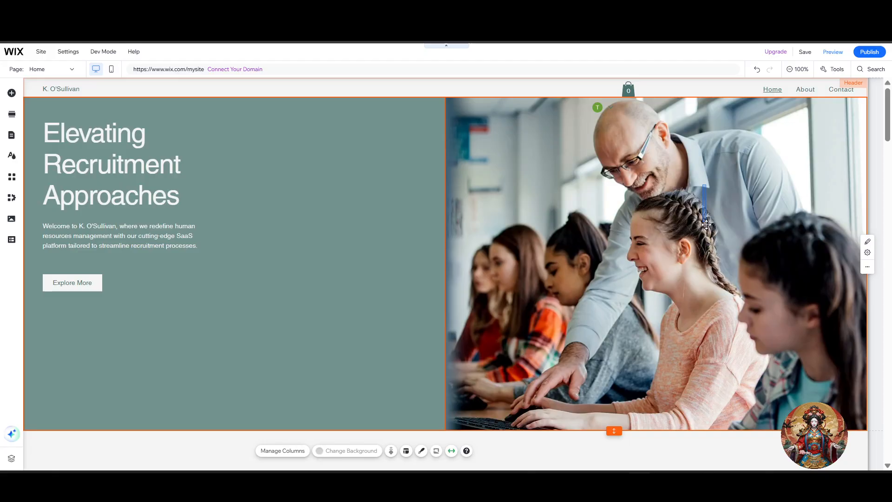
left_click(302, 165)
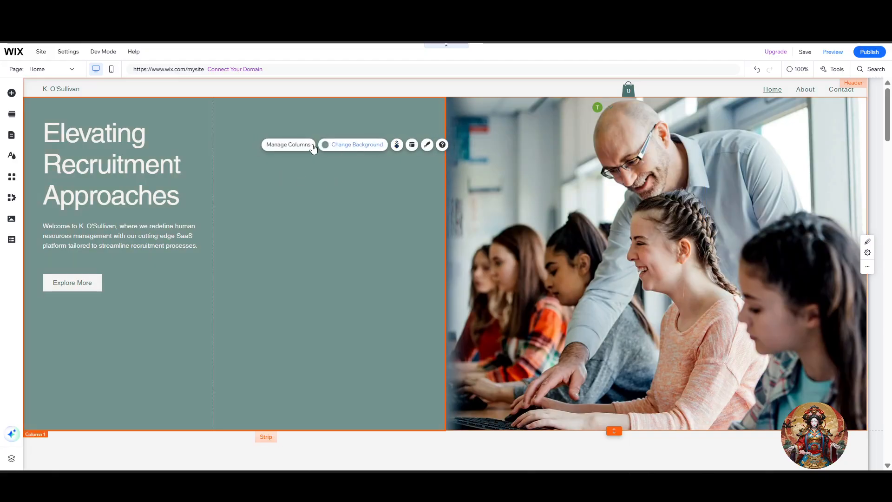
scroll(389, 274, "down", 10)
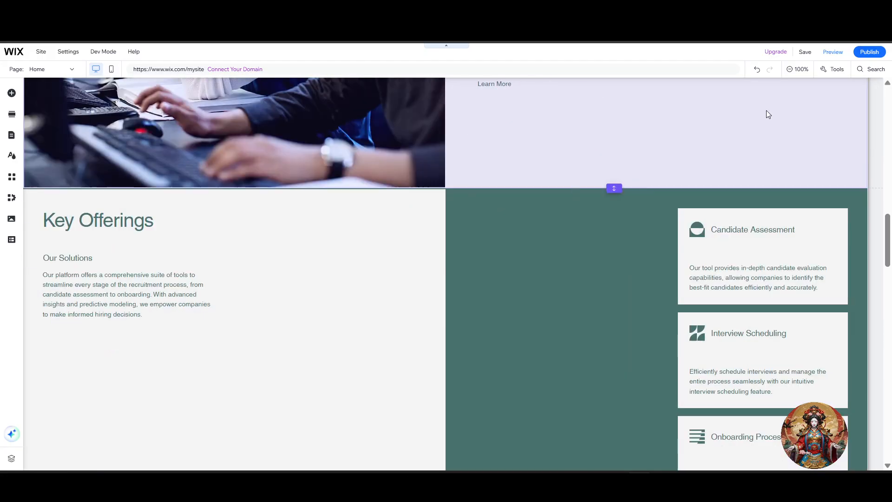
- Preview the site, try to pick a page element with the browser's developer tools, and close the tools
left_click(833, 52)
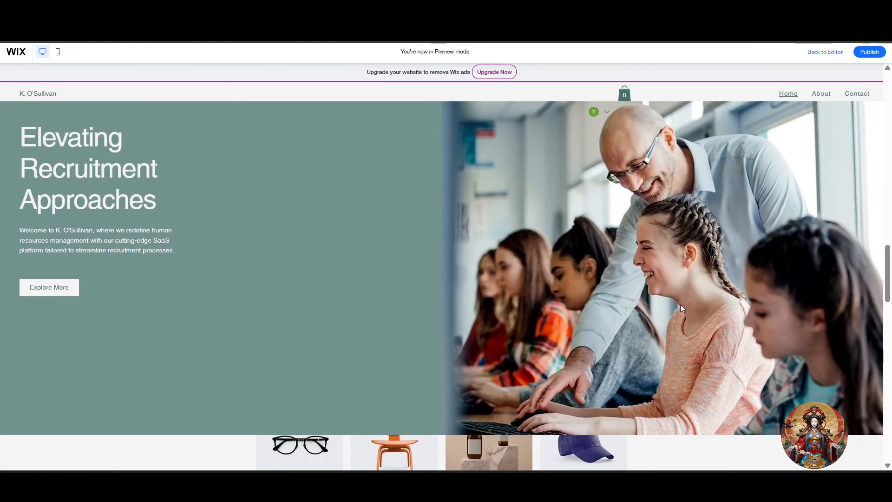
right_click(264, 215)
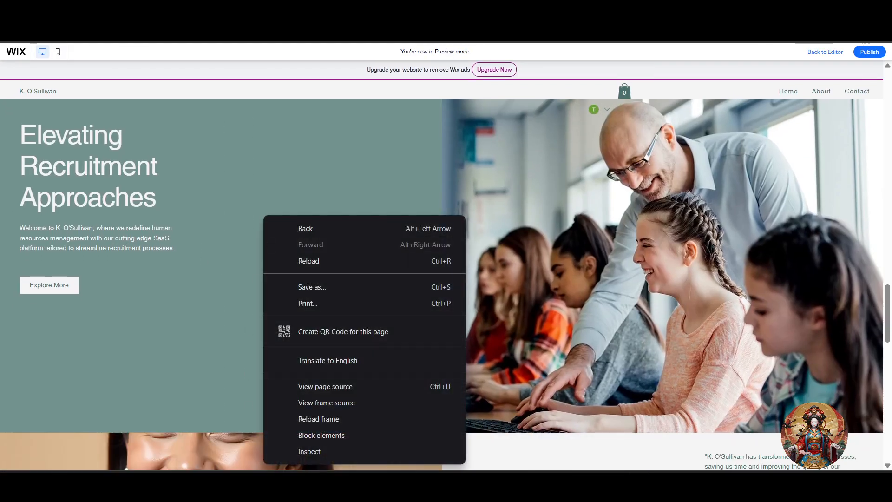
left_click(309, 451)
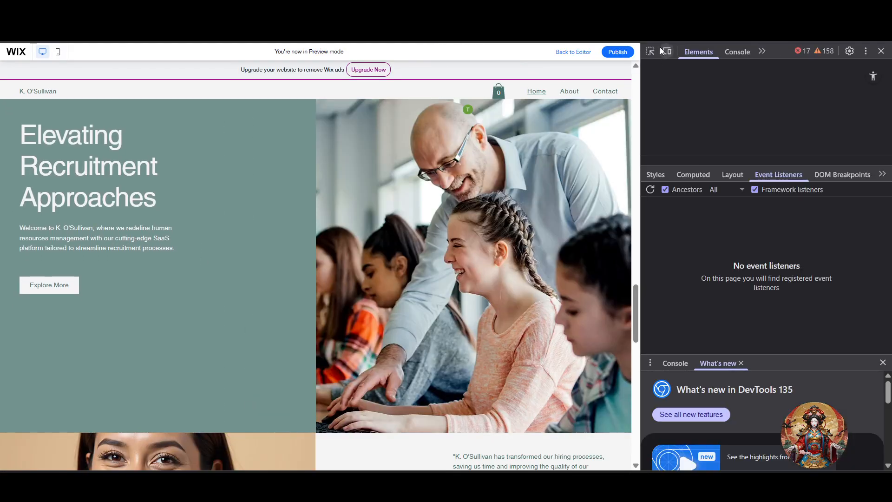
left_click(653, 49)
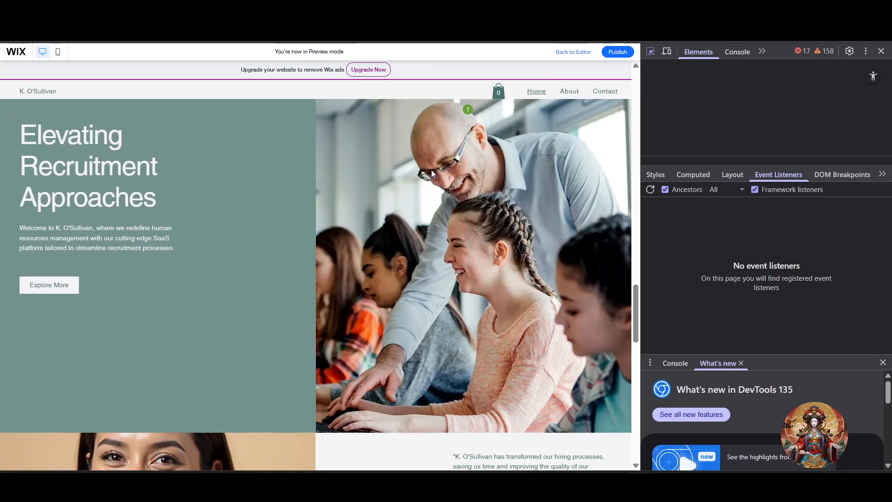
left_click(651, 52)
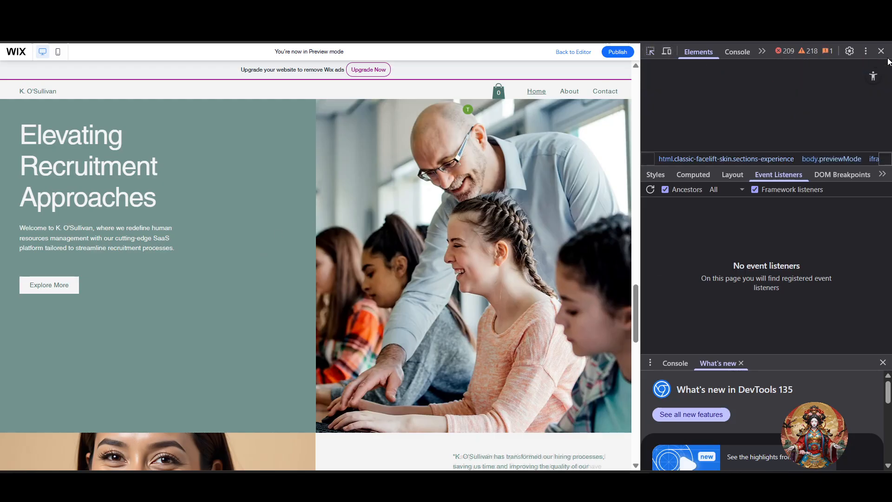
key("F12")
- Inspect the header banner photo, delete its image and background elements from the preview's code, and check the page down to the footer
right_click(548, 260)
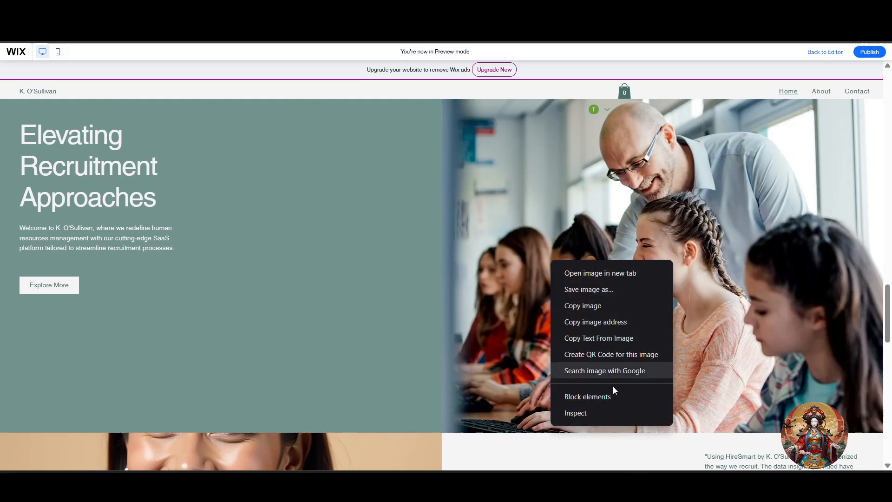
left_click(593, 419)
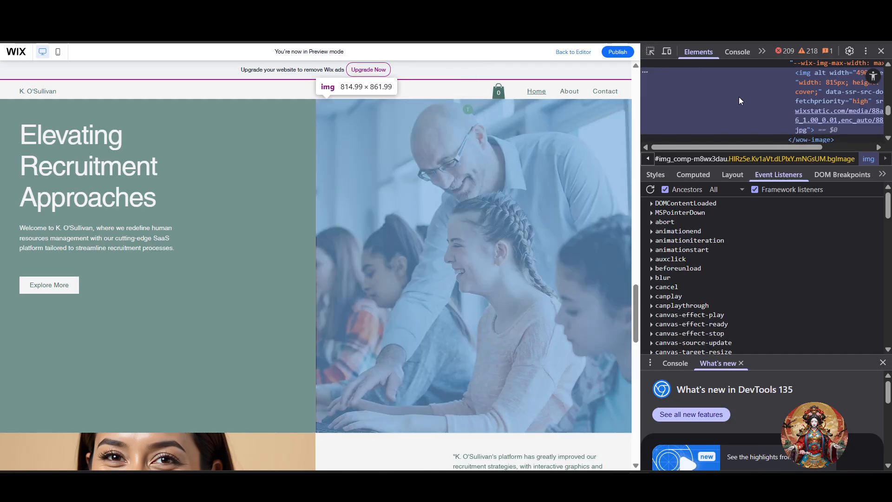
key("Delete")
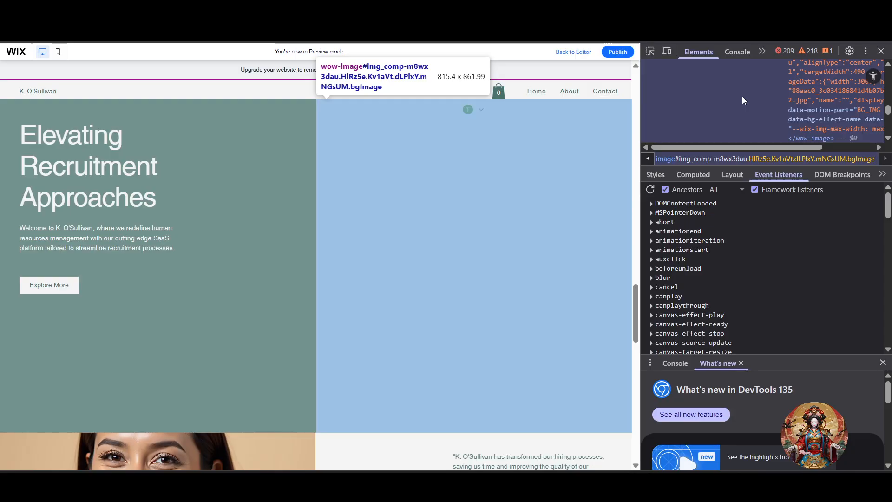
key("Delete")
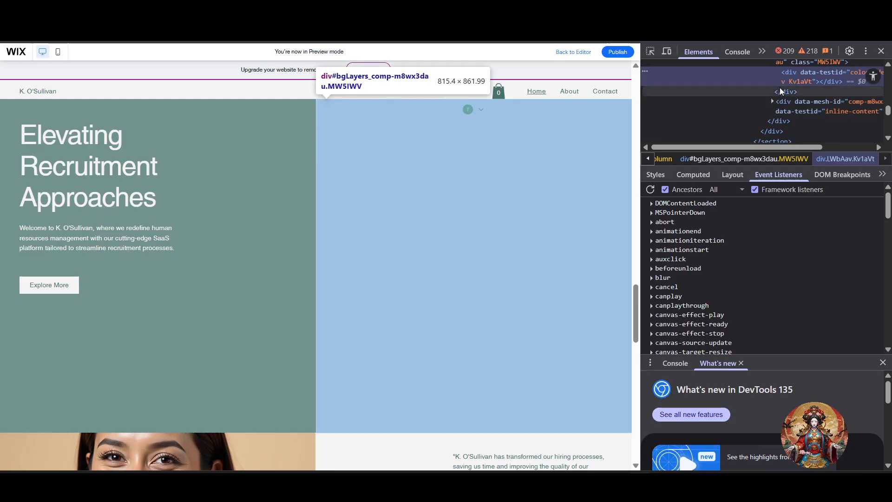
key("Delete")
key("Delete")
key("Delete")
scroll(550, 292, "down", 9)
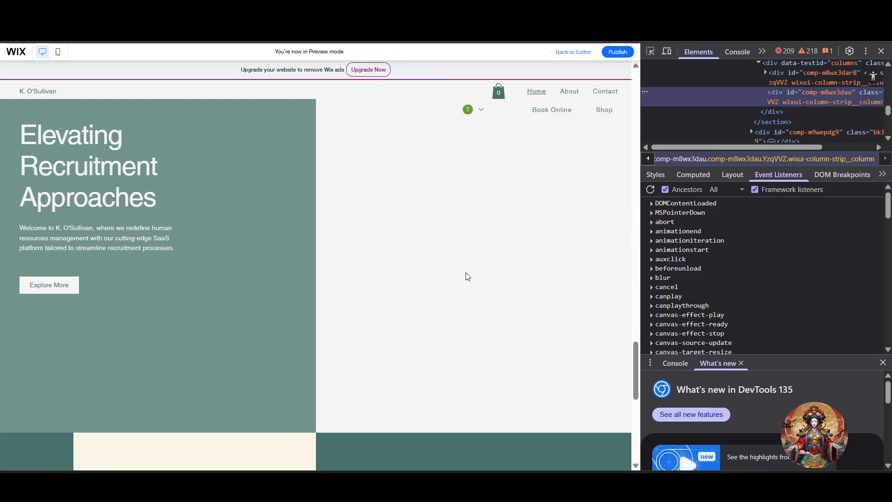
scroll(437, 285, "down", 5)
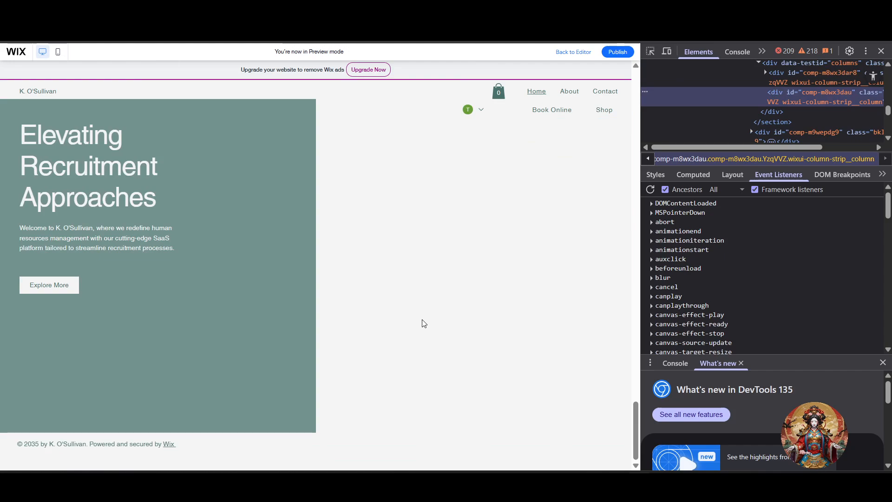
- Check the product section beneath the header banner in the preview and close the developer tools
scroll(364, 277, "up", 5)
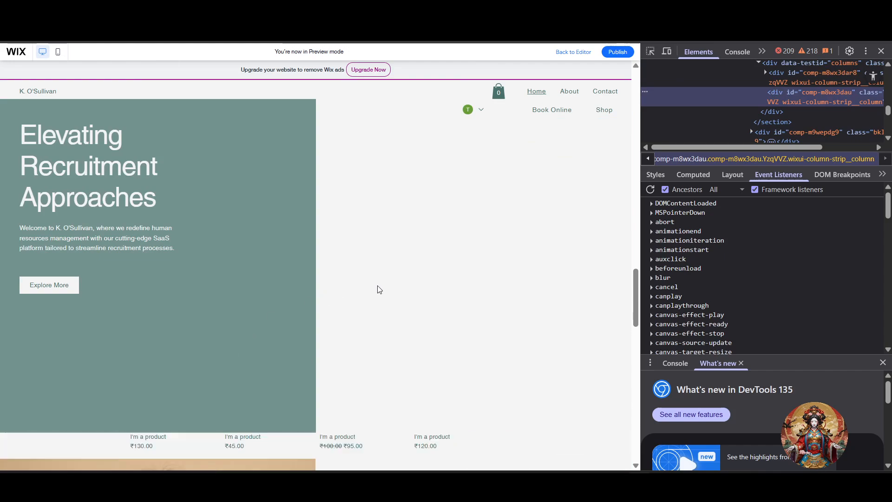
scroll(380, 289, "up", 4)
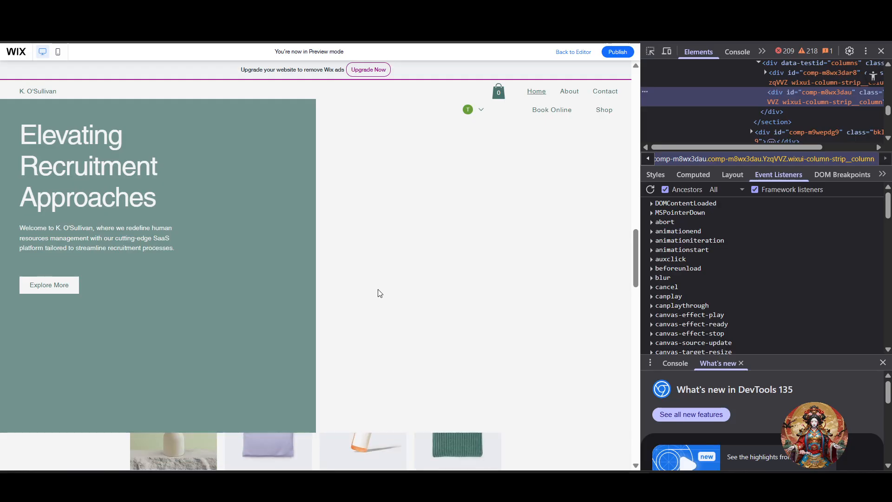
scroll(379, 293, "down", 3)
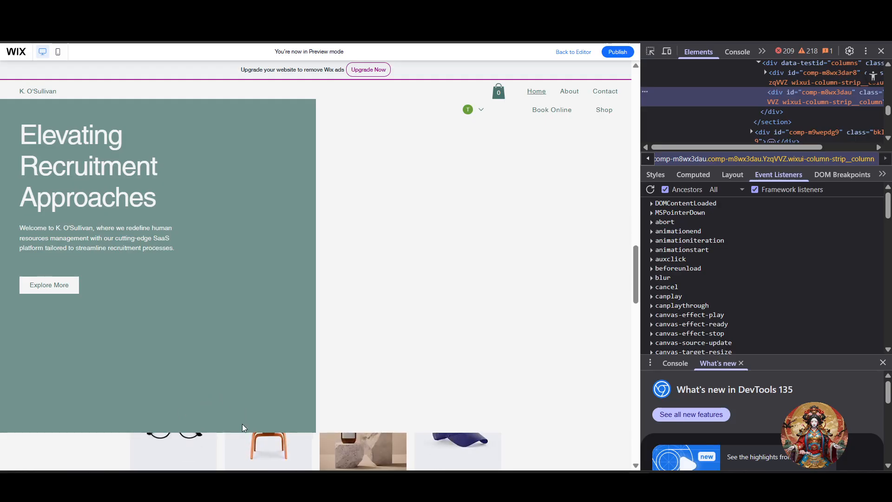
left_click(881, 51)
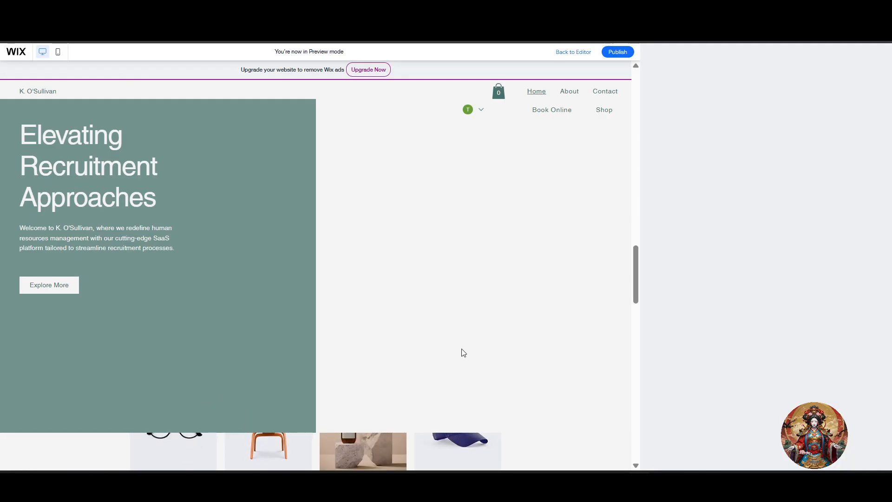
- Examine how the product gallery rows pass beneath the fixed header banner in the full-width preview
scroll(491, 413, "up", 5)
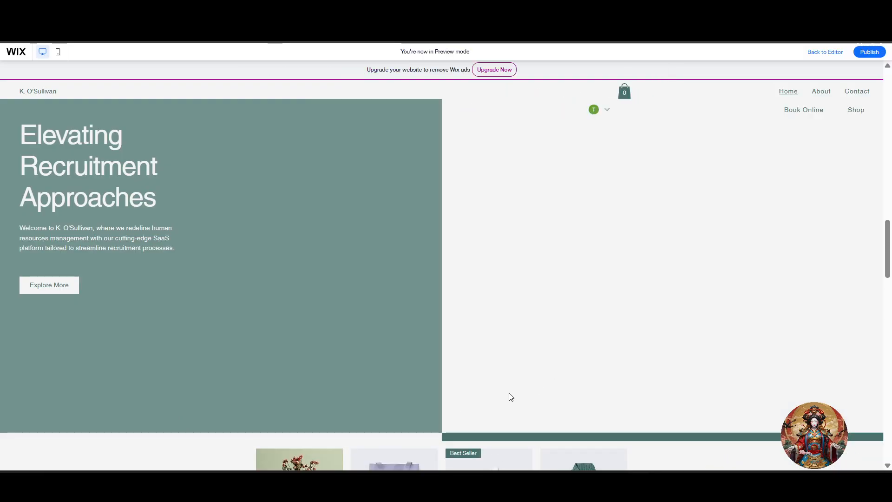
scroll(511, 397, "down", 2)
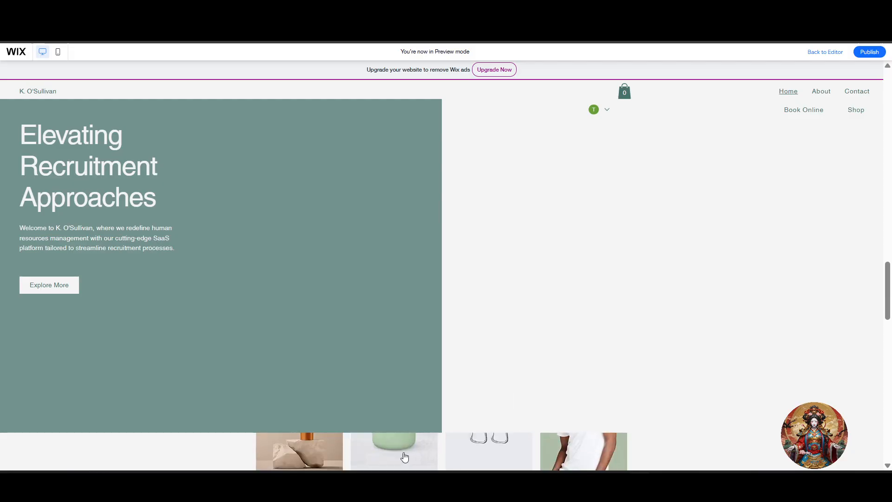
scroll(357, 453, "down", 2)
scroll(367, 453, "up", 3)
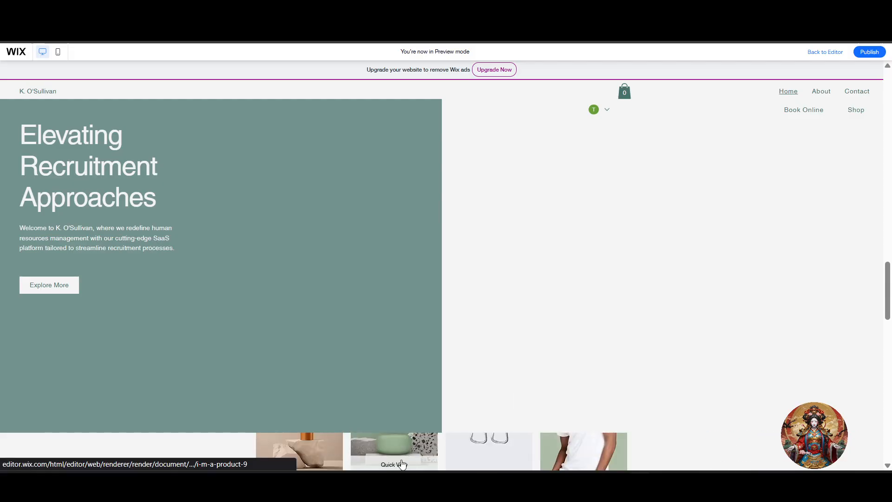
scroll(353, 452, "up", 4)
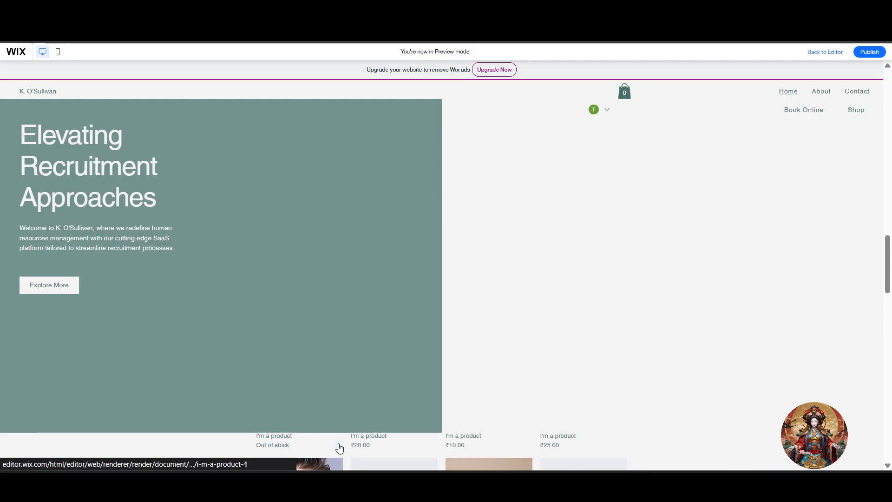
scroll(320, 451, "up", 1)
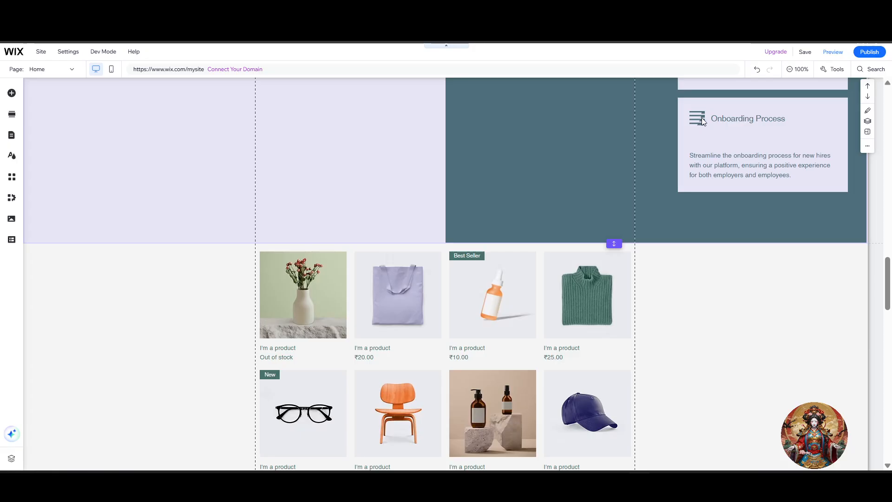
- Select the product gallery section above Client Testimonials on the Home page in the editor
scroll(762, 172, "down", 4)
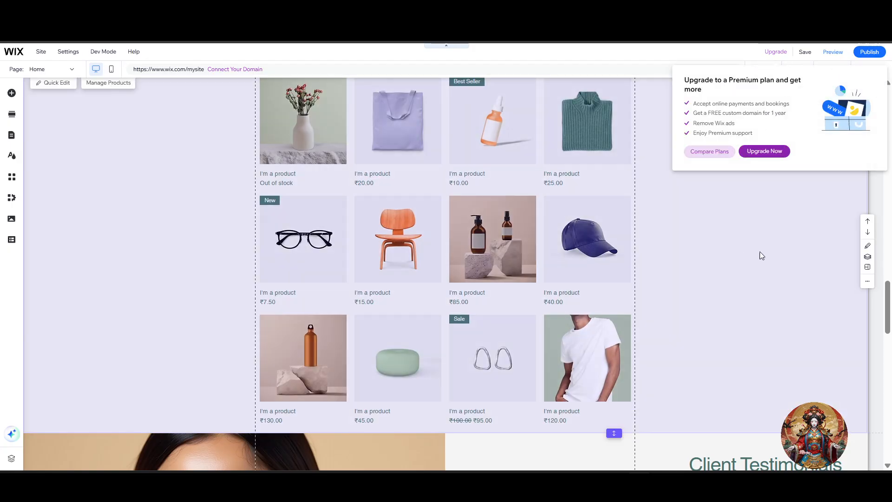
left_click(762, 254)
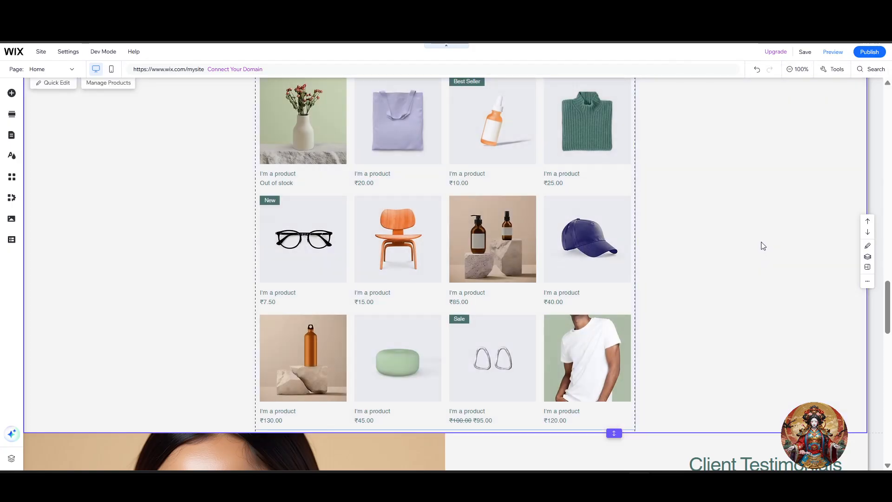